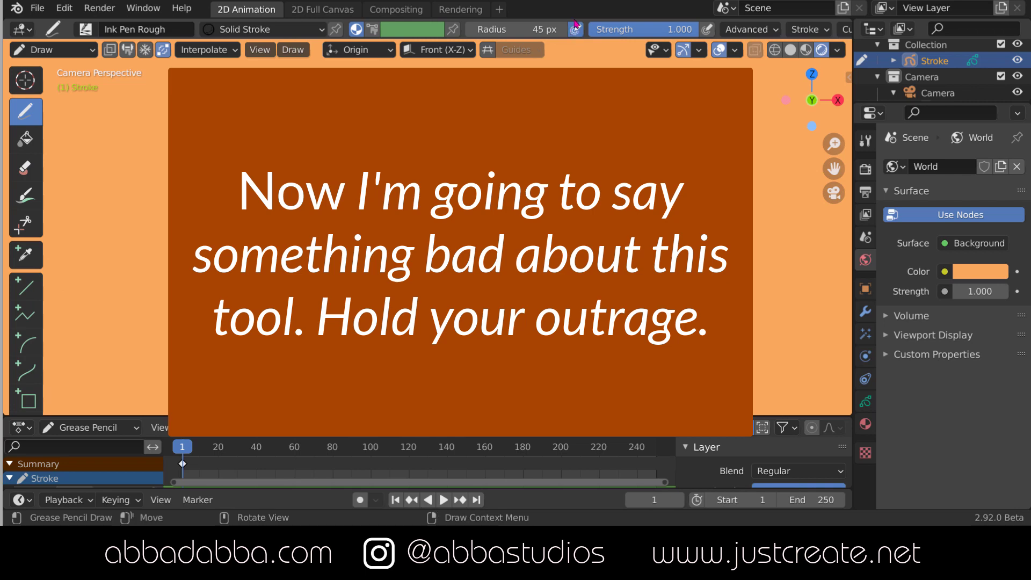
# Step: Set the brush radius to 35 px and draw a long thin vertical stroke beside the woman's hair
pyautogui.click(546, 30)
pyautogui.write('35')
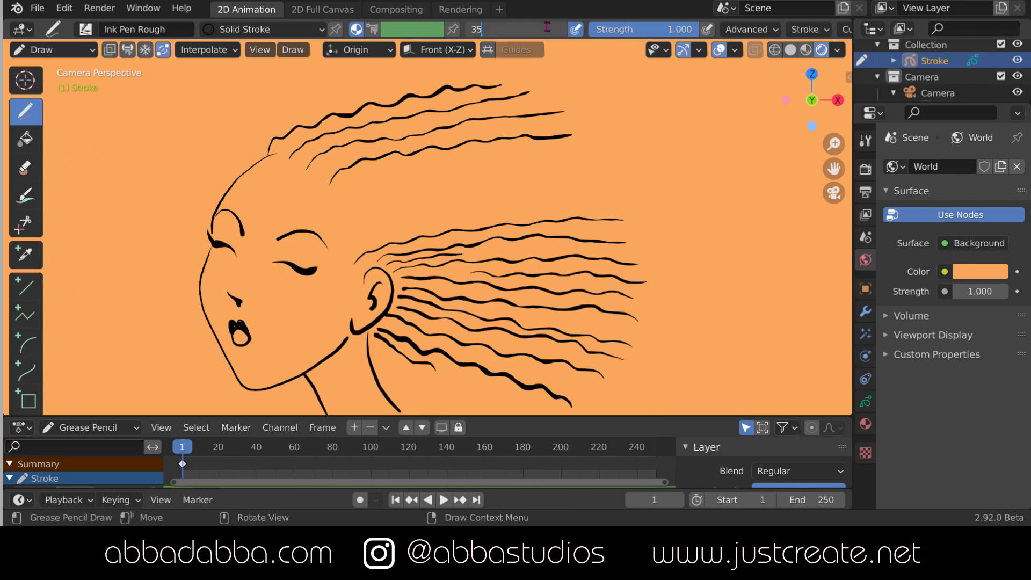
pyautogui.press('Return')
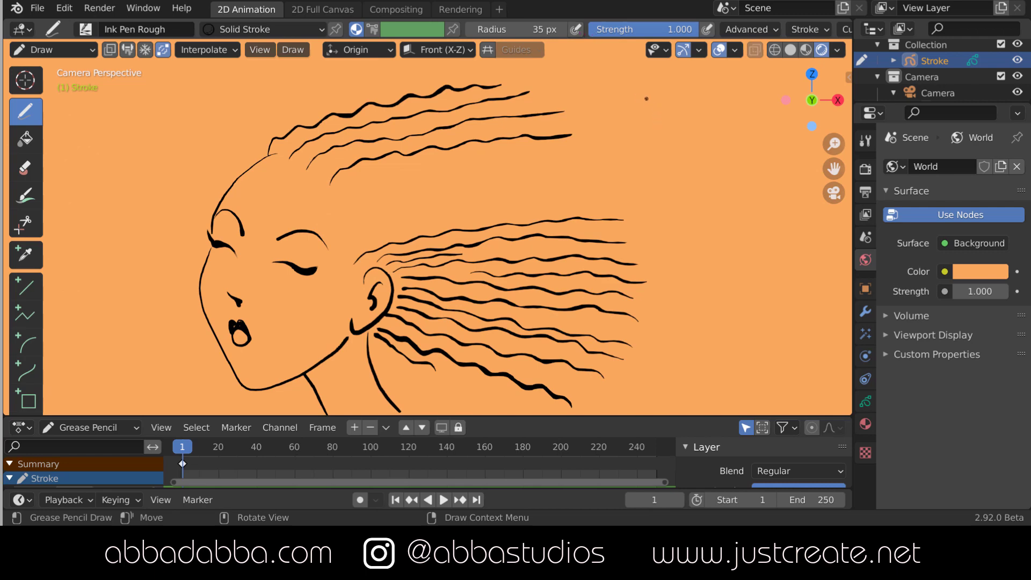
pyautogui.moveTo(655, 108)
pyautogui.mouseDown()
pyautogui.moveTo(666, 162)
pyautogui.moveTo(661, 298)
pyautogui.mouseUp()
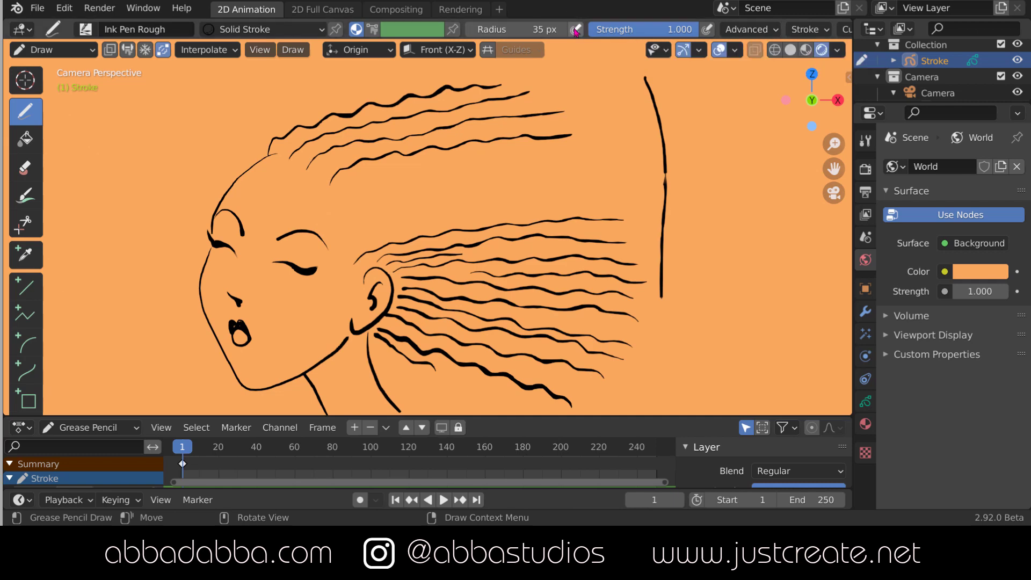
# Step: Set the brush radius to 81 px and draw two thick, broken vertical strokes beside the thin one
pyautogui.moveTo(558, 35)
pyautogui.mouseDown()
pyautogui.moveTo(602, 30)
pyautogui.moveTo(591, 26)
pyautogui.mouseUp()
pyautogui.moveTo(716, 83); pyautogui.dragTo(712, 310)
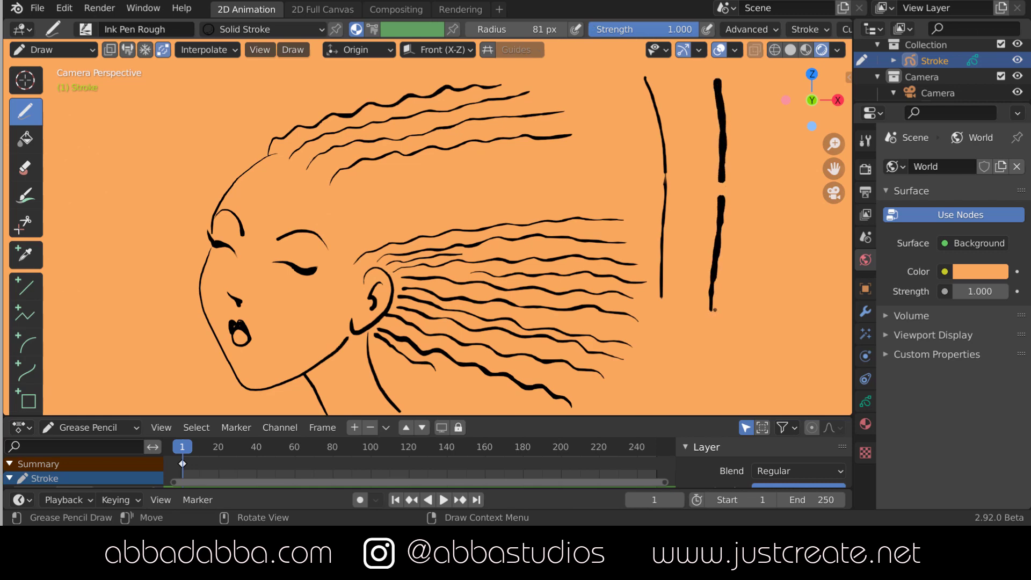
pyautogui.moveTo(753, 82); pyautogui.dragTo(739, 300)
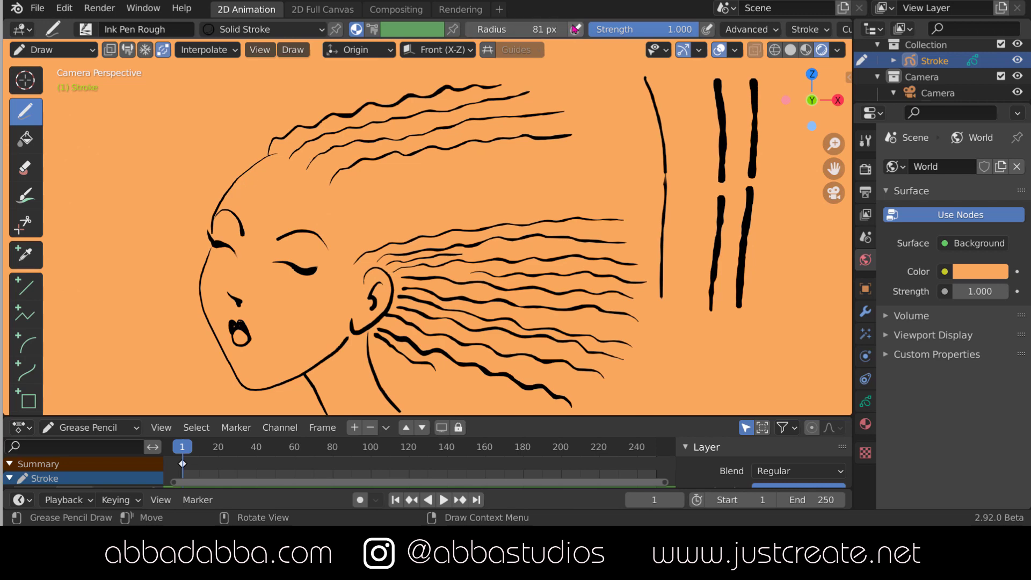
# Step: Set the brush radius to 53 px and draw more vertical strokes on both sides of the thick ones
pyautogui.moveTo(563, 34); pyautogui.dragTo(531, 34)
pyautogui.moveTo(781, 83); pyautogui.dragTo(773, 194)
pyautogui.moveTo(773, 205); pyautogui.dragTo(763, 316)
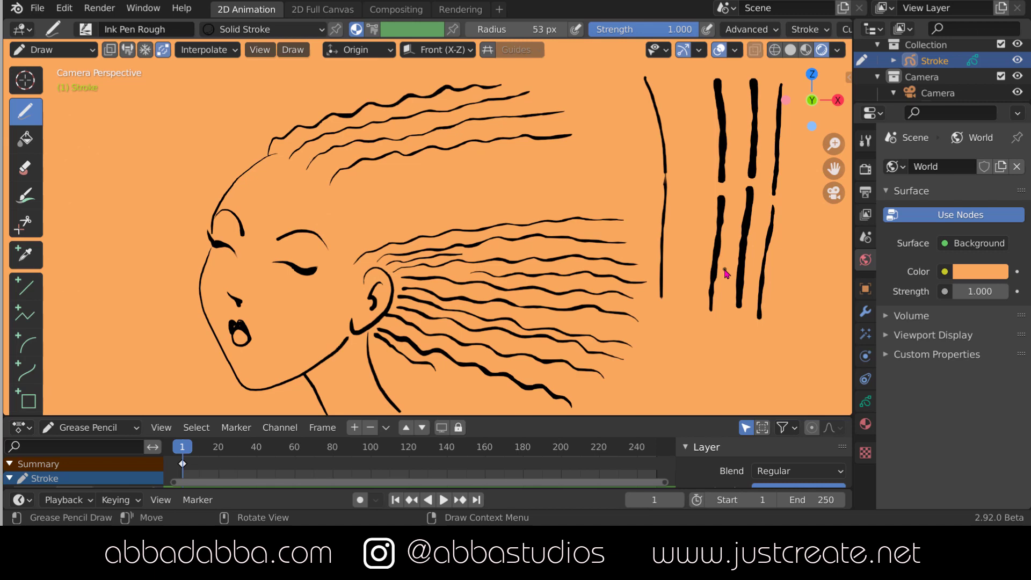
pyautogui.moveTo(794, 141); pyautogui.dragTo(783, 321)
pyautogui.moveTo(807, 197); pyautogui.dragTo(789, 371)
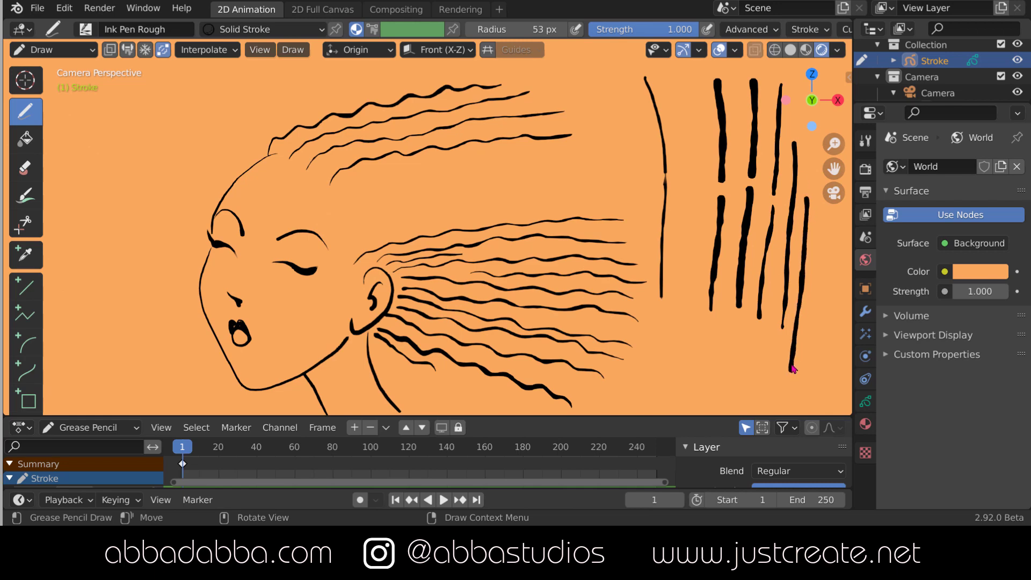
pyautogui.moveTo(691, 90); pyautogui.dragTo(684, 309)
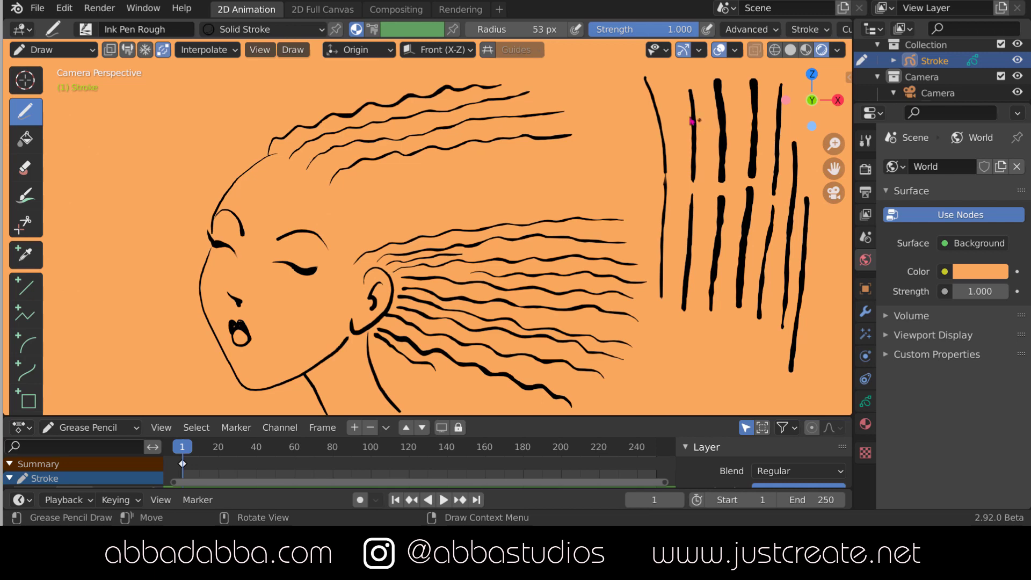
pyautogui.moveTo(672, 87); pyautogui.dragTo(668, 347)
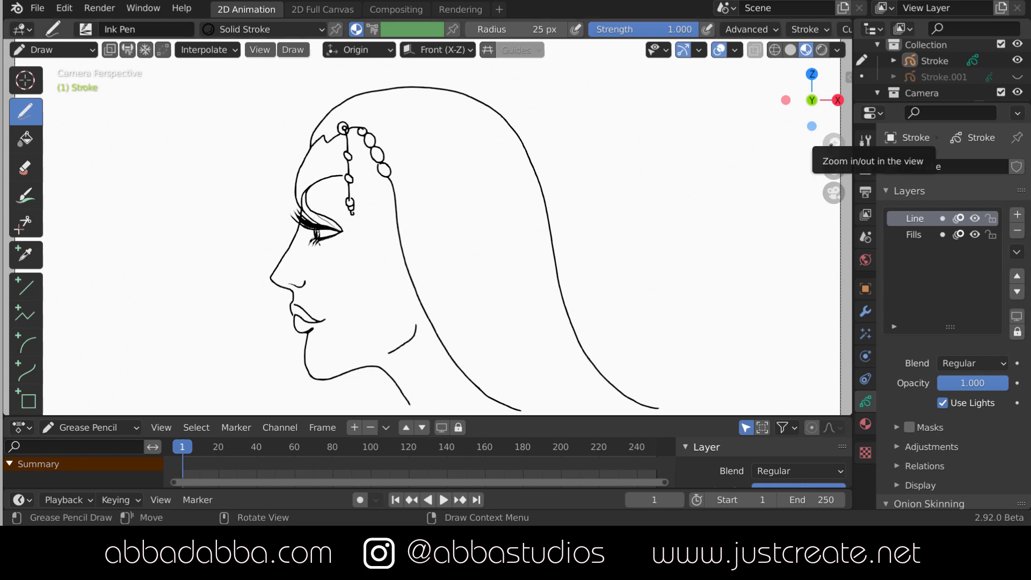
# Step: Draw a row of open U-shaped loops across the inner hair line, from the bead chain down to the line's lower end
pyautogui.moveTo(834, 144); pyautogui.dragTo(907, 86)
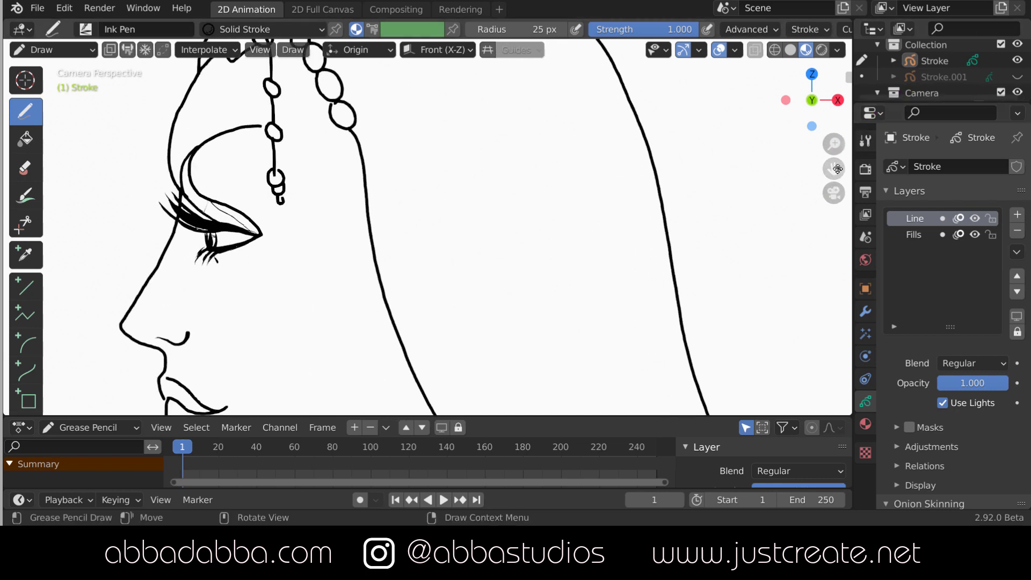
pyautogui.moveTo(832, 168); pyautogui.dragTo(776, 102)
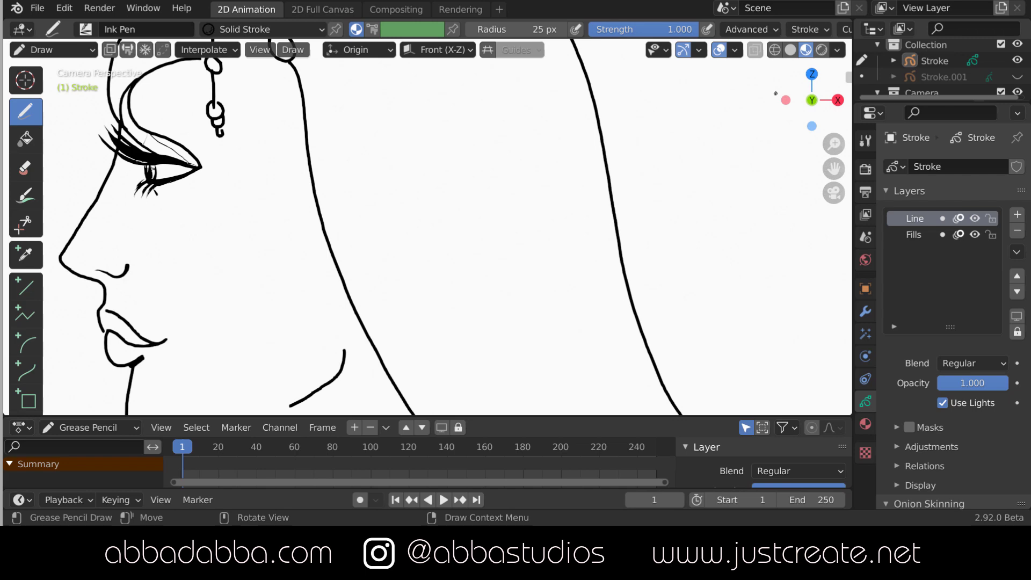
pyautogui.moveTo(308, 65)
pyautogui.mouseDown()
pyautogui.moveTo(300, 113)
pyautogui.moveTo(318, 148)
pyautogui.moveTo(291, 166)
pyautogui.moveTo(340, 187)
pyautogui.moveTo(390, 345)
pyautogui.moveTo(415, 387)
pyautogui.mouseUp()
pyautogui.hotkey('ctrl', 'z')
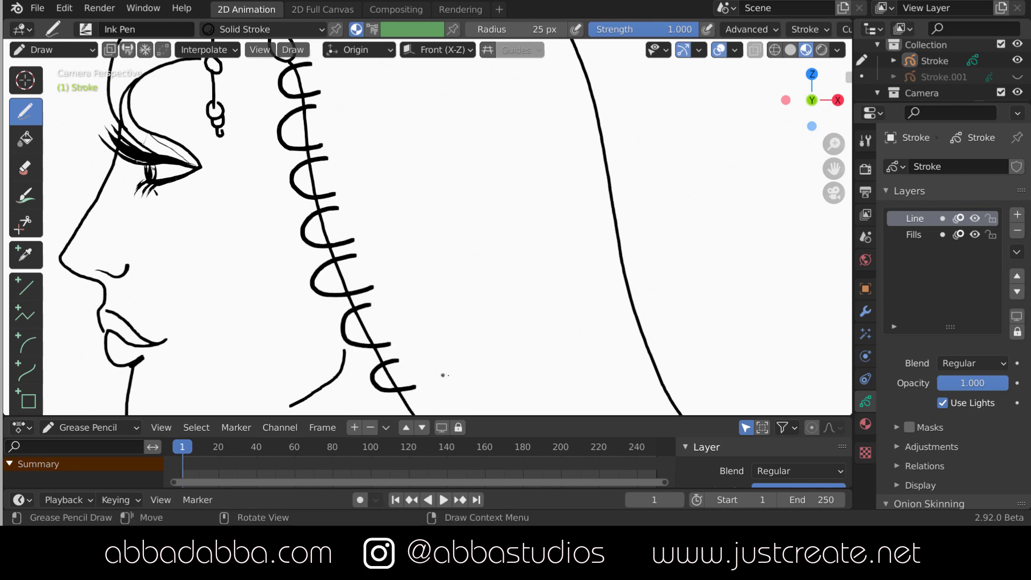
pyautogui.moveTo(834, 169); pyautogui.dragTo(817, 27)
pyautogui.moveTo(405, 258)
pyautogui.mouseDown()
pyautogui.moveTo(378, 279)
pyautogui.moveTo(512, 359)
pyautogui.moveTo(499, 358)
pyautogui.moveTo(507, 337)
pyautogui.moveTo(524, 360)
pyautogui.mouseUp()
# Step: Cut off the loop ends that overhang the inner hair line with the Cutter, keeping Flat Caps off, and inspect the cuts up close
pyautogui.click(25, 223)
pyautogui.moveTo(473, 318)
pyautogui.mouseDown()
pyautogui.moveTo(467, 328)
pyautogui.moveTo(454, 320)
pyautogui.moveTo(451, 288)
pyautogui.moveTo(418, 277)
pyautogui.moveTo(384, 213)
pyautogui.mouseUp()
pyautogui.moveTo(370, 204)
pyautogui.mouseDown()
pyautogui.moveTo(375, 194)
pyautogui.moveTo(384, 218)
pyautogui.mouseUp()
pyautogui.moveTo(360, 163); pyautogui.dragTo(360, 162)
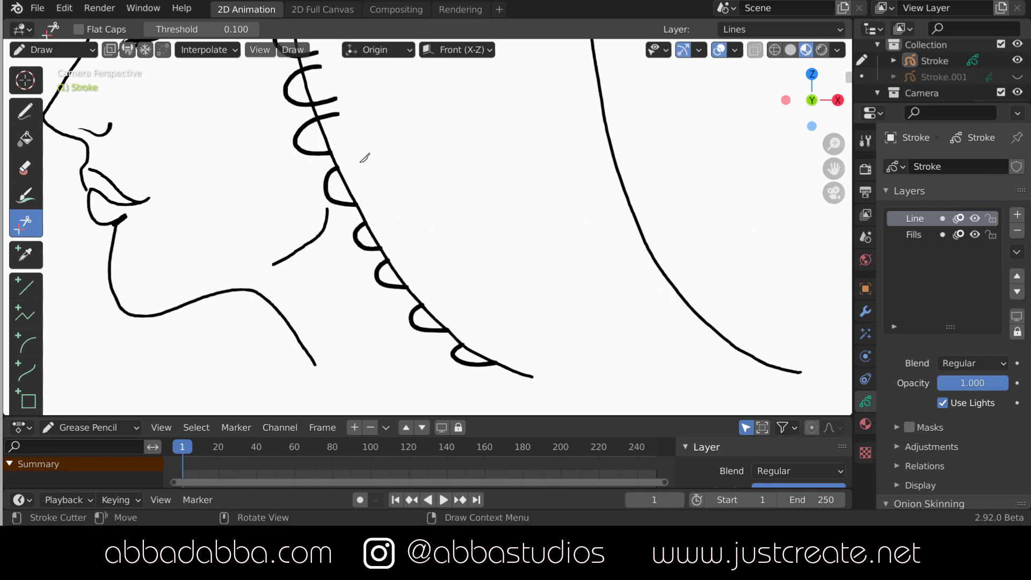
pyautogui.moveTo(338, 122); pyautogui.dragTo(329, 95)
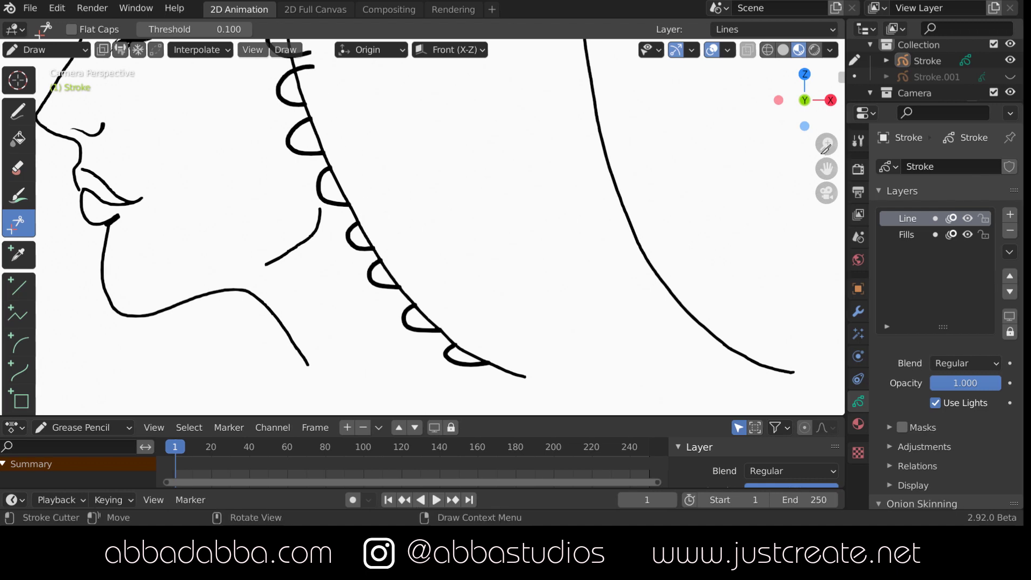
pyautogui.moveTo(826, 146); pyautogui.dragTo(826, 99)
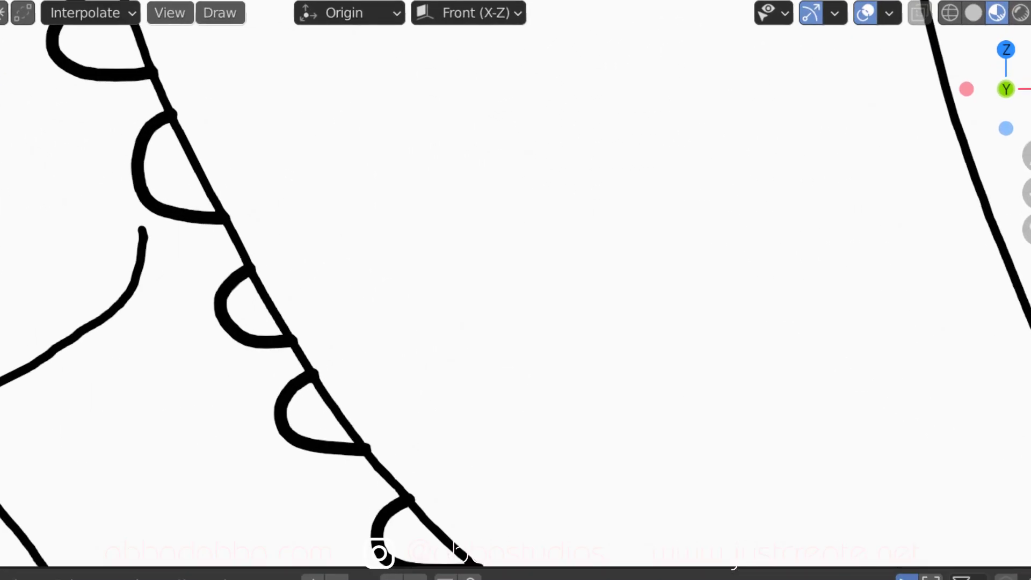
pyautogui.moveTo(1025, 194)
pyautogui.mouseDown()
pyautogui.moveTo(962, 28)
pyautogui.moveTo(948, 32)
pyautogui.mouseUp()
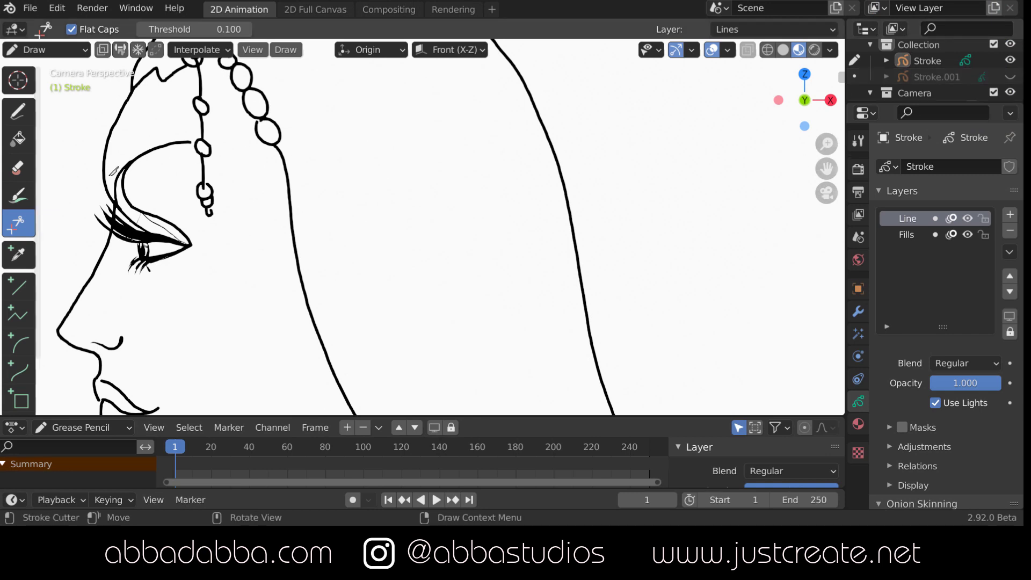
# Step: Draw a fresh row of open U-shaped loops with the Ink Pen across the inner hair line, from the beads to its lower end
pyautogui.click(18, 111)
pyautogui.moveTo(293, 150); pyautogui.dragTo(313, 218)
pyautogui.moveTo(305, 231)
pyautogui.mouseDown()
pyautogui.moveTo(298, 263)
pyautogui.moveTo(317, 261)
pyautogui.mouseUp()
pyautogui.moveTo(313, 275); pyautogui.dragTo(348, 345)
pyautogui.moveTo(345, 362)
pyautogui.mouseDown()
pyautogui.moveTo(317, 388)
pyautogui.moveTo(355, 392)
pyautogui.mouseUp()
pyautogui.moveTo(826, 169); pyautogui.dragTo(816, 12)
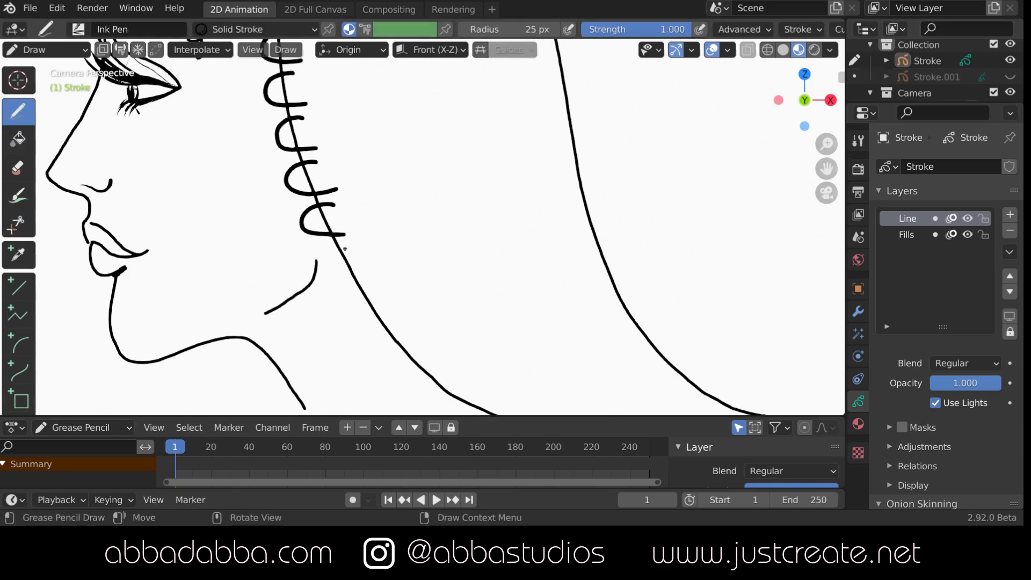
pyautogui.moveTo(350, 246); pyautogui.dragTo(376, 275)
pyautogui.moveTo(366, 281)
pyautogui.mouseDown()
pyautogui.moveTo(346, 296)
pyautogui.moveTo(392, 314)
pyautogui.mouseUp()
pyautogui.moveTo(388, 324); pyautogui.dragTo(457, 390)
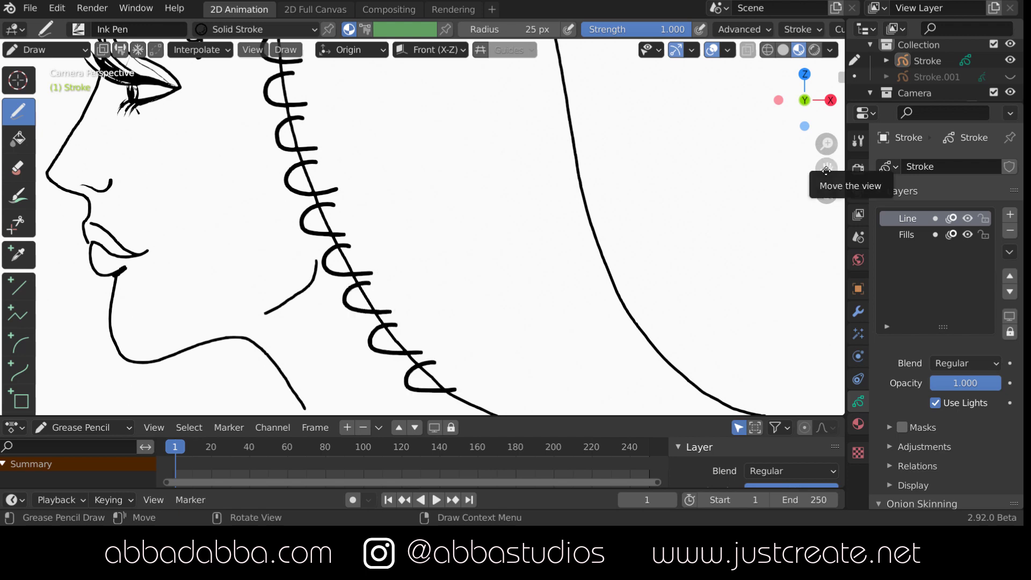
pyautogui.moveTo(826, 170); pyautogui.dragTo(802, 81)
pyautogui.moveTo(461, 299); pyautogui.dragTo(486, 326)
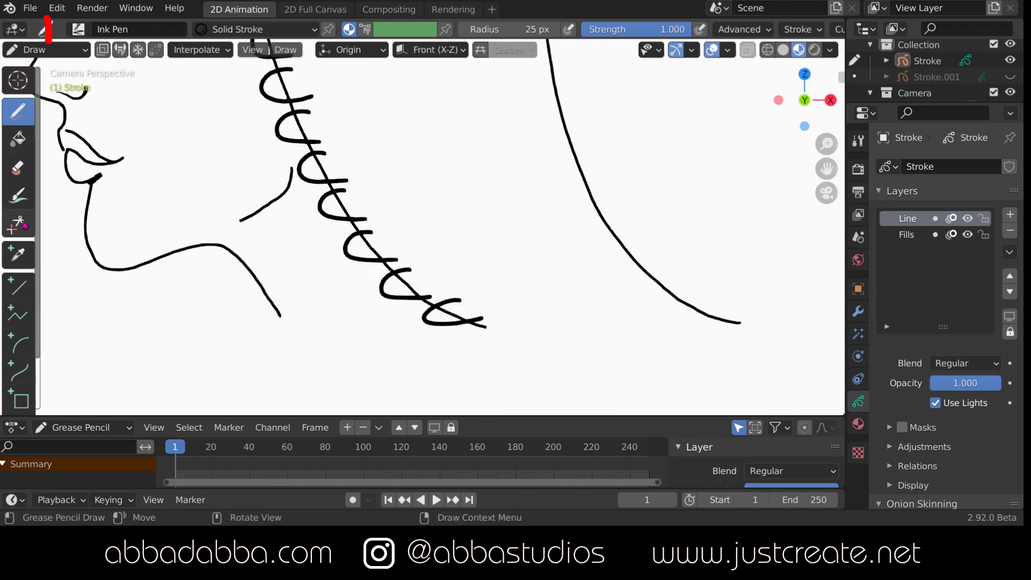
# Step: Trim the overhanging ends of the lower loops at the inner hair line, using the Cutter with Flat Caps on
pyautogui.press('k')
pyautogui.moveTo(448, 285)
pyautogui.mouseDown()
pyautogui.moveTo(442, 294)
pyautogui.moveTo(413, 258)
pyautogui.moveTo(398, 268)
pyautogui.mouseUp()
pyautogui.moveTo(379, 237)
pyautogui.mouseDown()
pyautogui.moveTo(355, 219)
pyautogui.moveTo(362, 231)
pyautogui.mouseUp()
pyautogui.moveTo(353, 194)
pyautogui.mouseDown()
pyautogui.moveTo(337, 178)
pyautogui.moveTo(348, 173)
pyautogui.mouseUp()
pyautogui.moveTo(332, 158); pyautogui.dragTo(325, 135)
# Step: Trim the overhanging ends of the upper loops up to the bead chain and inspect the flat-capped cuts up close
pyautogui.moveTo(825, 144); pyautogui.dragTo(913, 86)
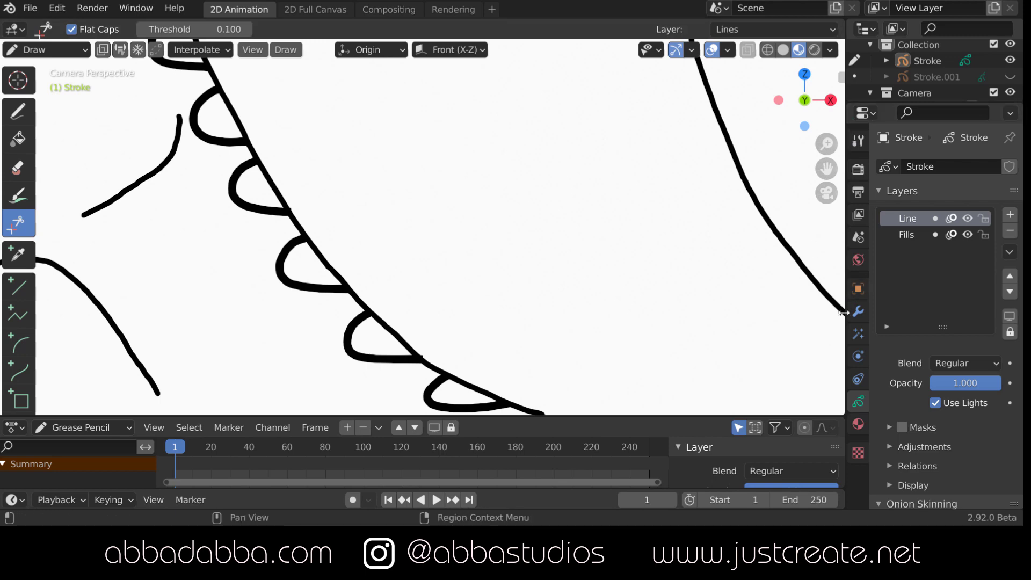
pyautogui.moveTo(826, 169)
pyautogui.mouseDown()
pyautogui.moveTo(776, 138)
pyautogui.moveTo(832, 231)
pyautogui.moveTo(879, 265)
pyautogui.moveTo(939, 358)
pyautogui.mouseUp()
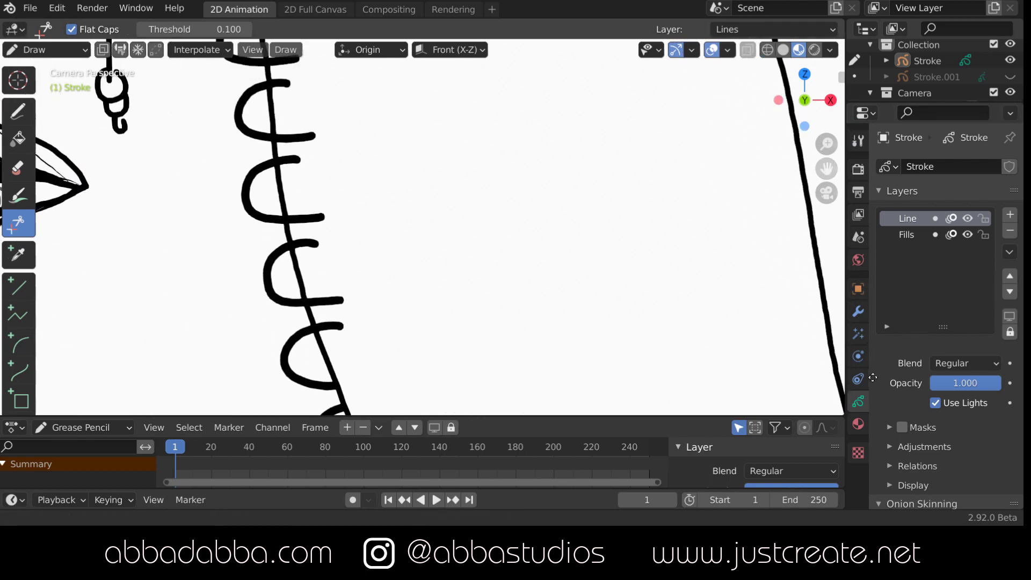
pyautogui.moveTo(360, 349); pyautogui.dragTo(363, 338)
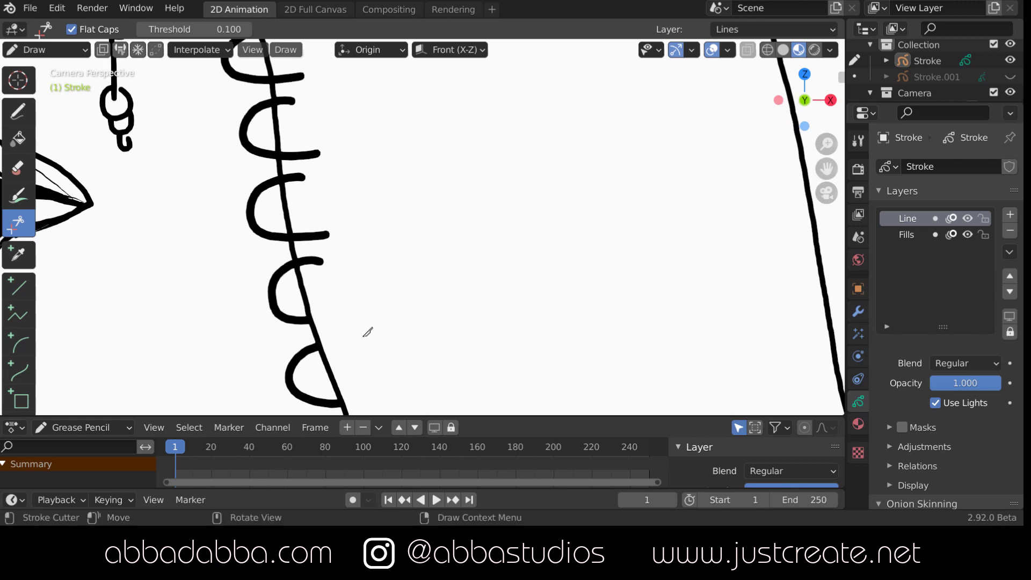
pyautogui.moveTo(333, 270)
pyautogui.mouseDown()
pyautogui.moveTo(304, 265)
pyautogui.moveTo(342, 253)
pyautogui.mouseUp()
pyautogui.moveTo(317, 180); pyautogui.dragTo(326, 167)
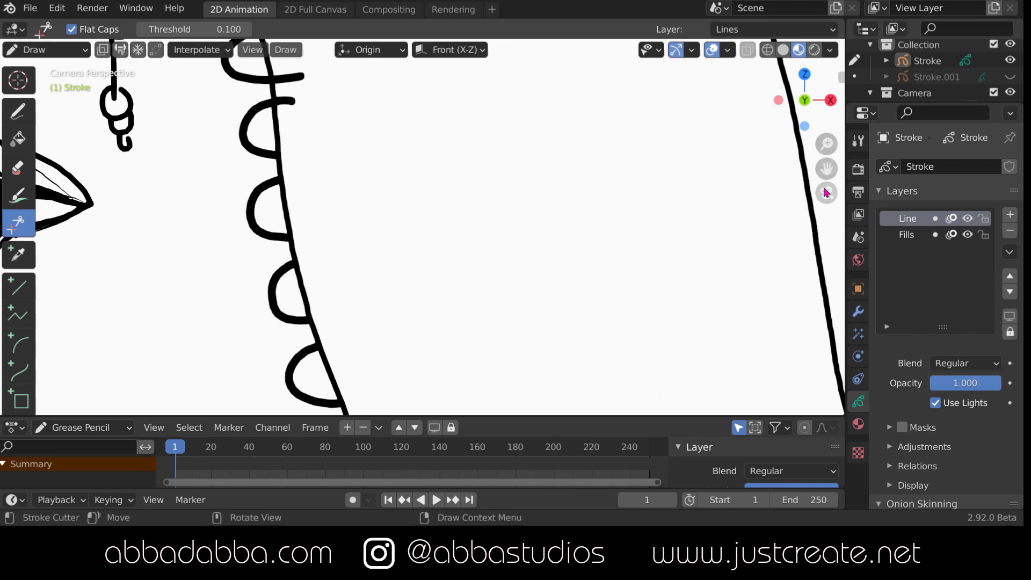
pyautogui.moveTo(826, 168); pyautogui.dragTo(831, 315)
pyautogui.moveTo(326, 243)
pyautogui.mouseDown()
pyautogui.moveTo(299, 184)
pyautogui.moveTo(306, 177)
pyautogui.mouseUp()
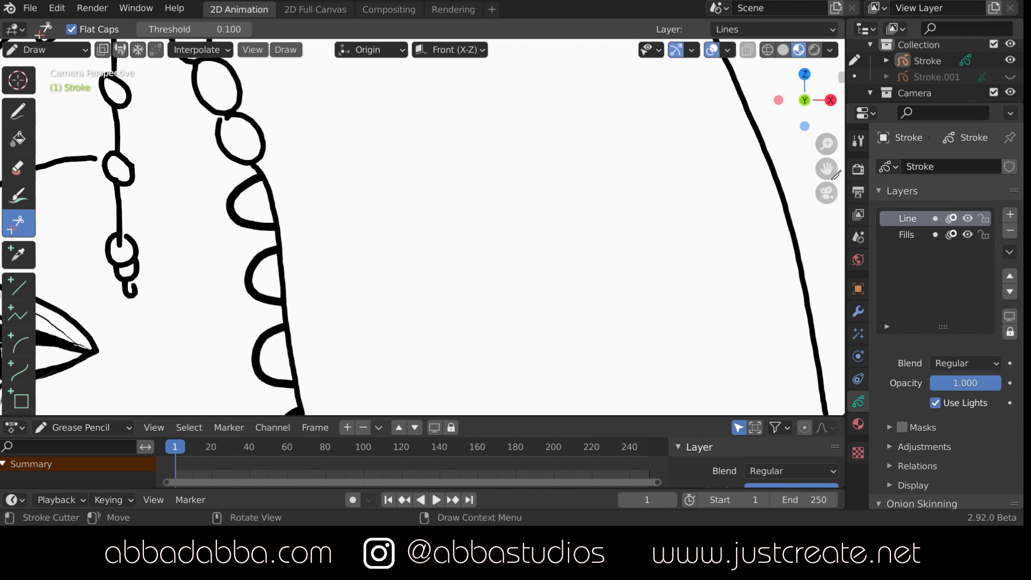
pyautogui.moveTo(827, 144); pyautogui.dragTo(843, 134)
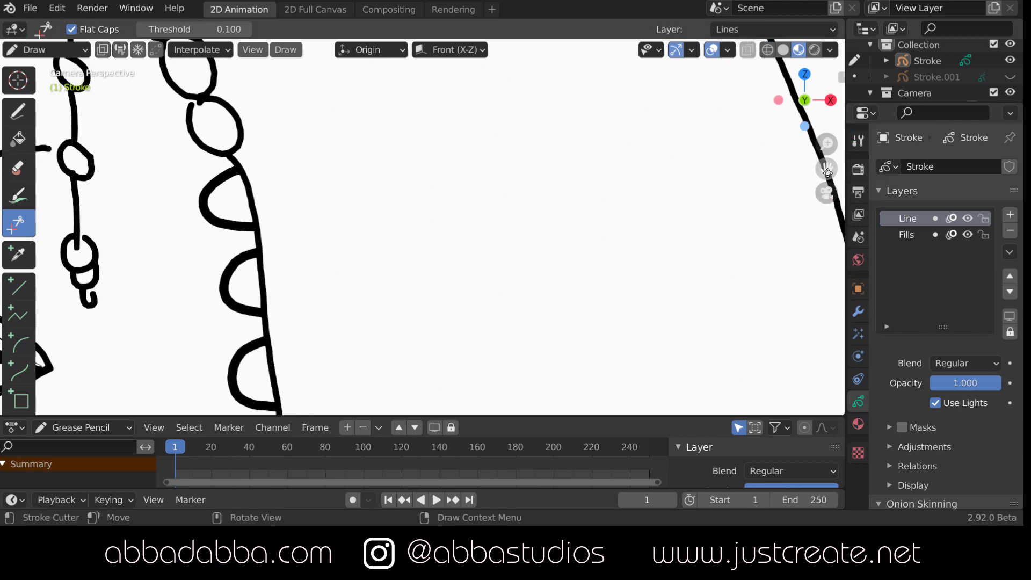
pyautogui.moveTo(827, 169)
pyautogui.mouseDown()
pyautogui.moveTo(772, 70)
pyautogui.moveTo(792, 27)
pyautogui.mouseUp()
pyautogui.moveTo(826, 169); pyautogui.dragTo(825, 169)
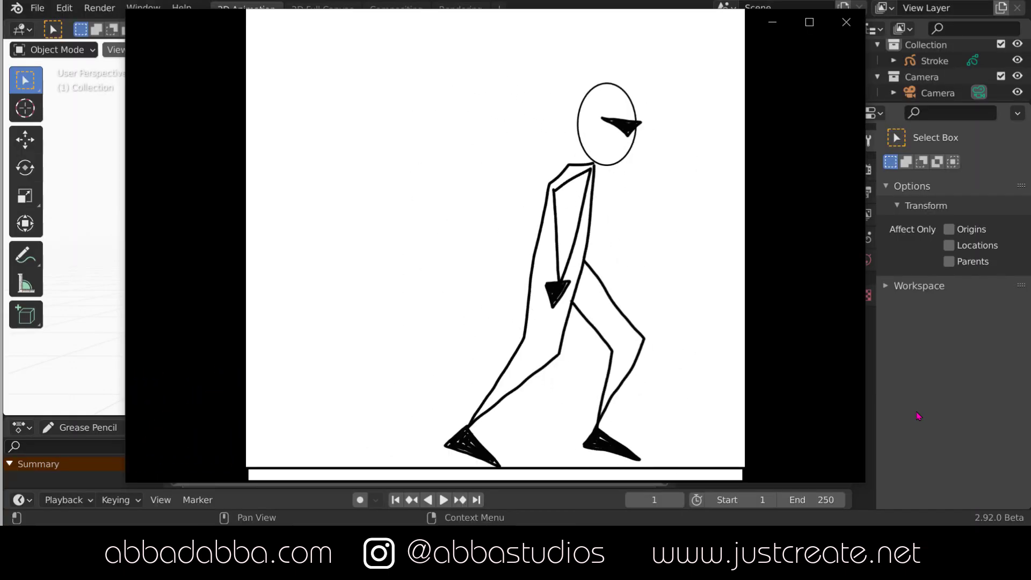
# Step: Close the video preview and bring moonwalk line.mp4 from the demo folder into Blender's viewport as a reference image
pyautogui.click(846, 23)
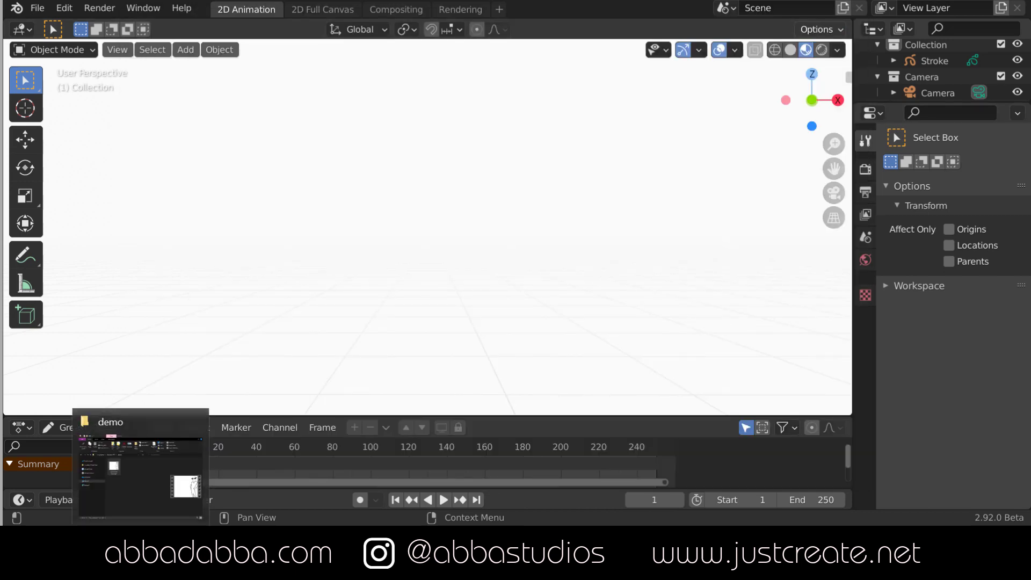
pyautogui.click(141, 552)
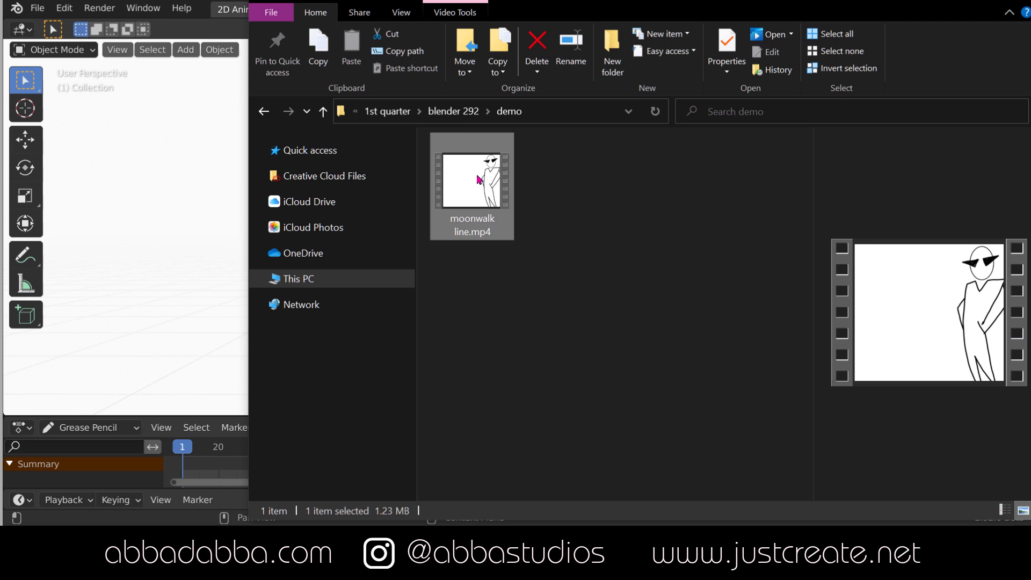
pyautogui.moveTo(472, 184); pyautogui.dragTo(206, 230)
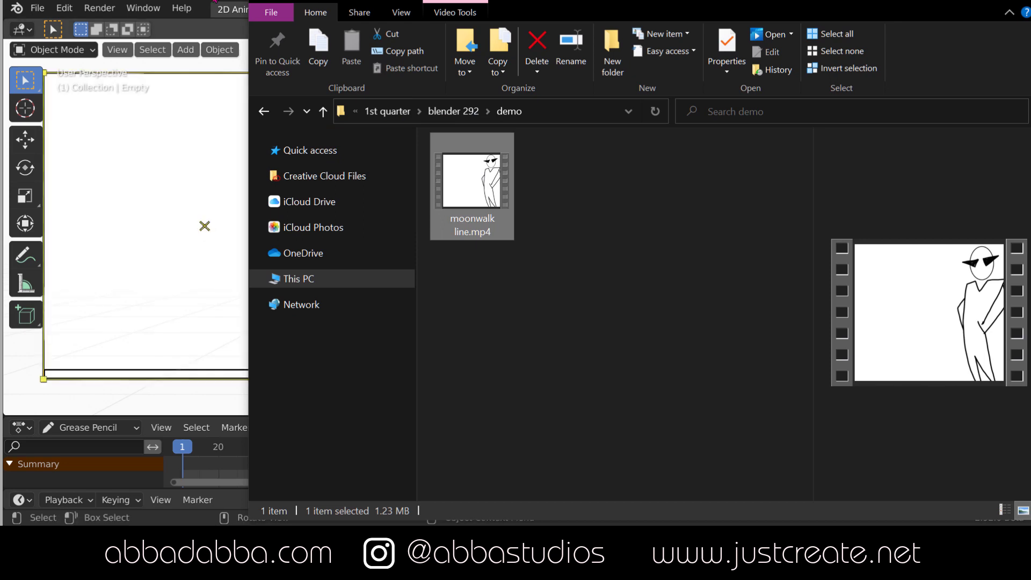
pyautogui.click(214, 1)
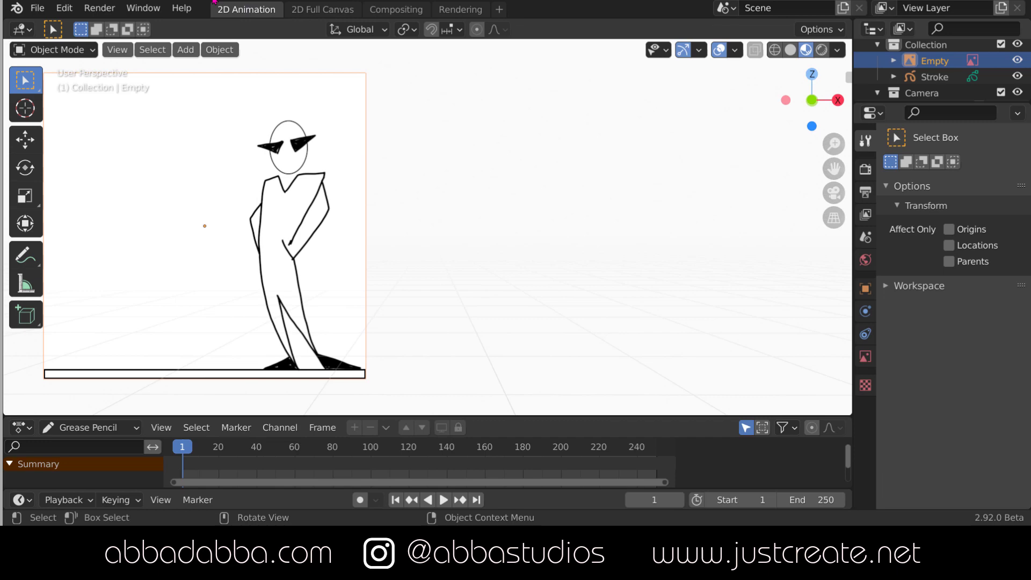
# Step: Play back the imported moonwalk video in the viewport twice, cancelling playback each time to return to frame 1
pyautogui.click(442, 502)
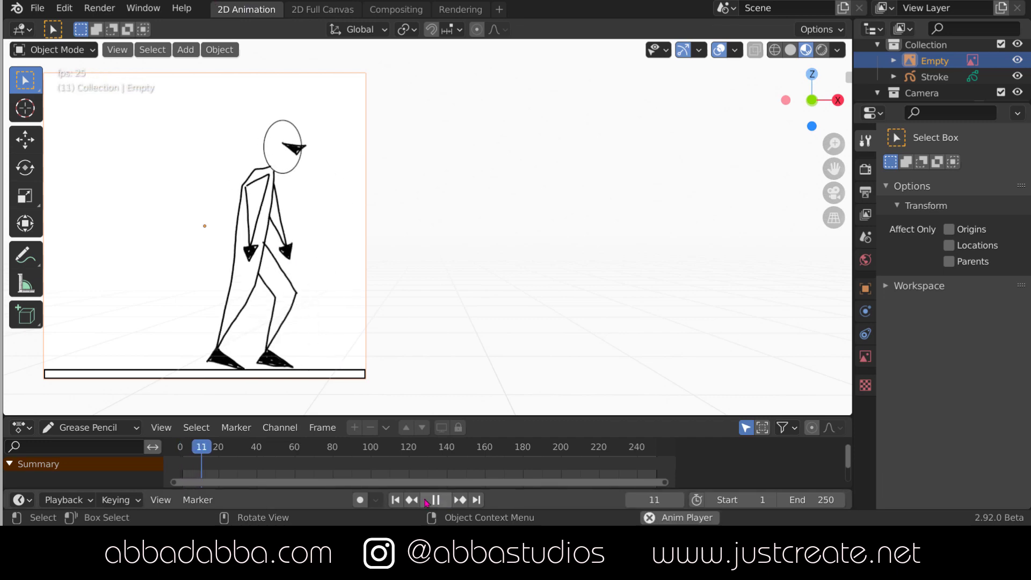
pyautogui.press('Escape')
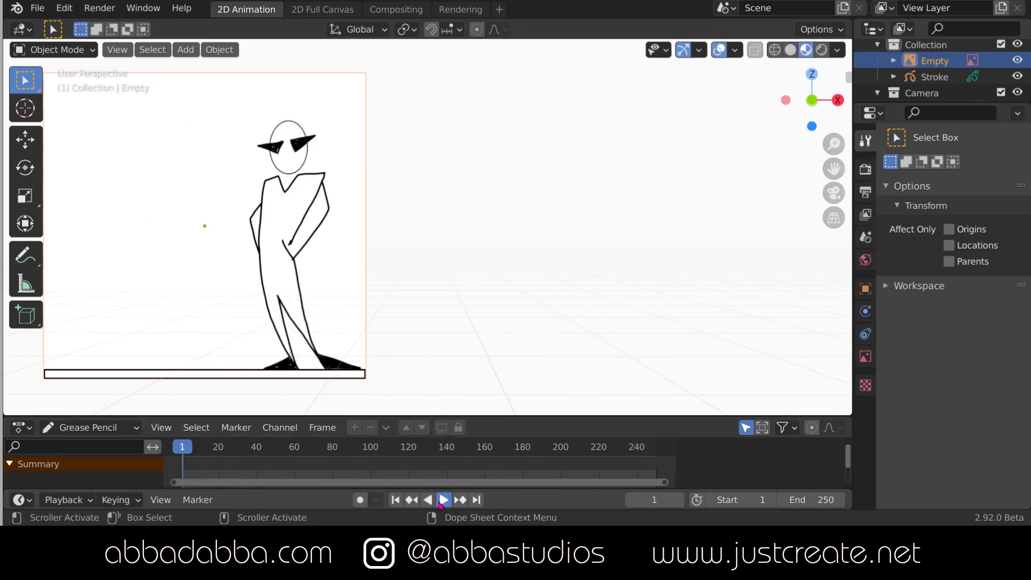
pyautogui.click(444, 500)
pyautogui.press('Escape')
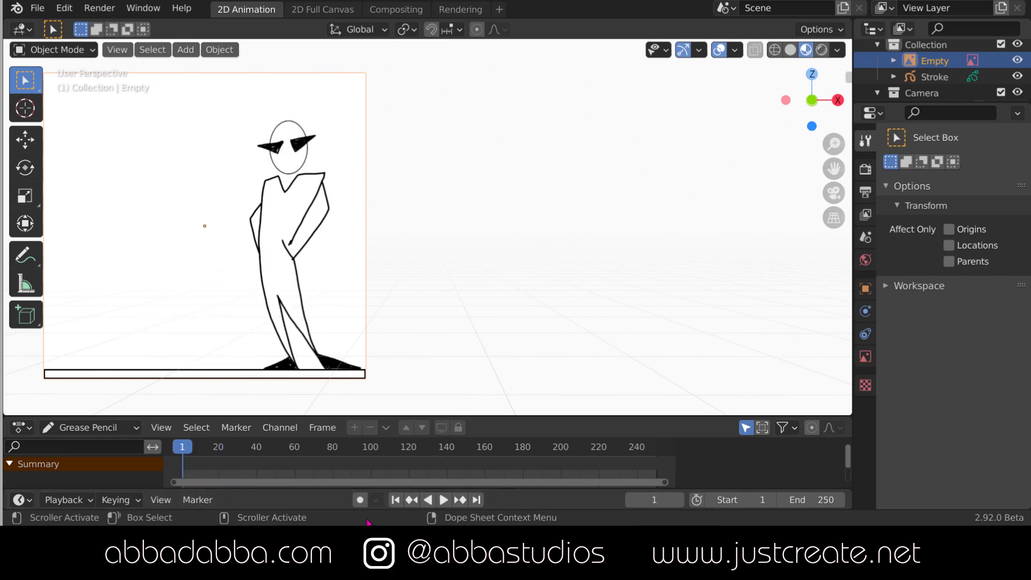
# Step: Trace the imported moonwalk video to a new Grease Pencil object with the trace mode set to Sequence
pyautogui.click(222, 50)
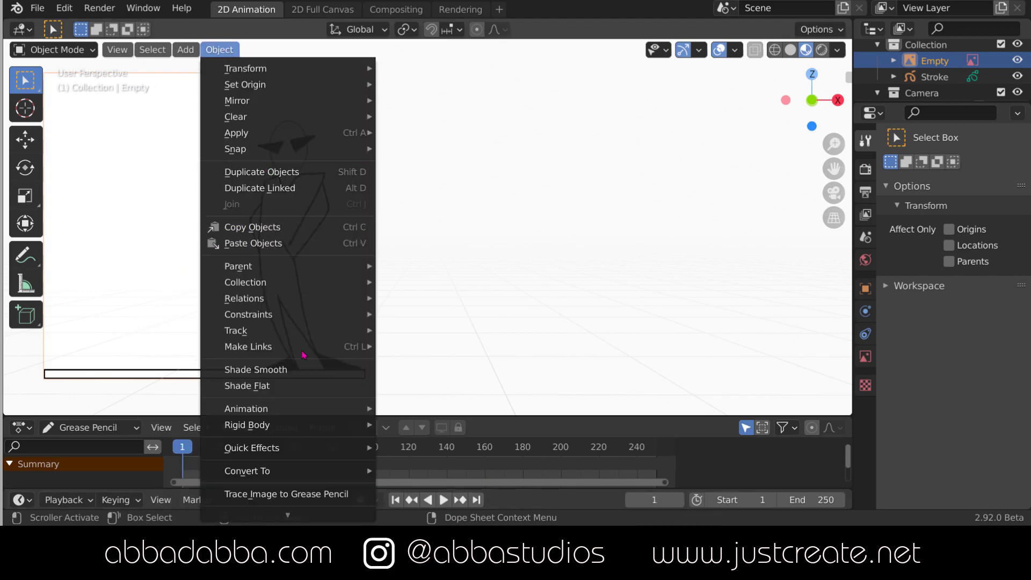
pyautogui.click(334, 494)
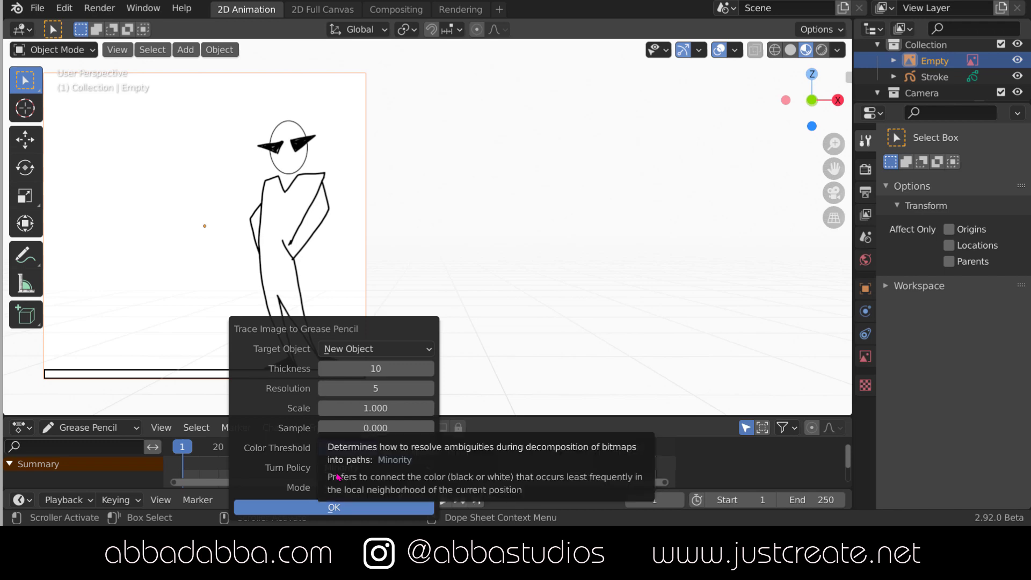
pyautogui.click(424, 490)
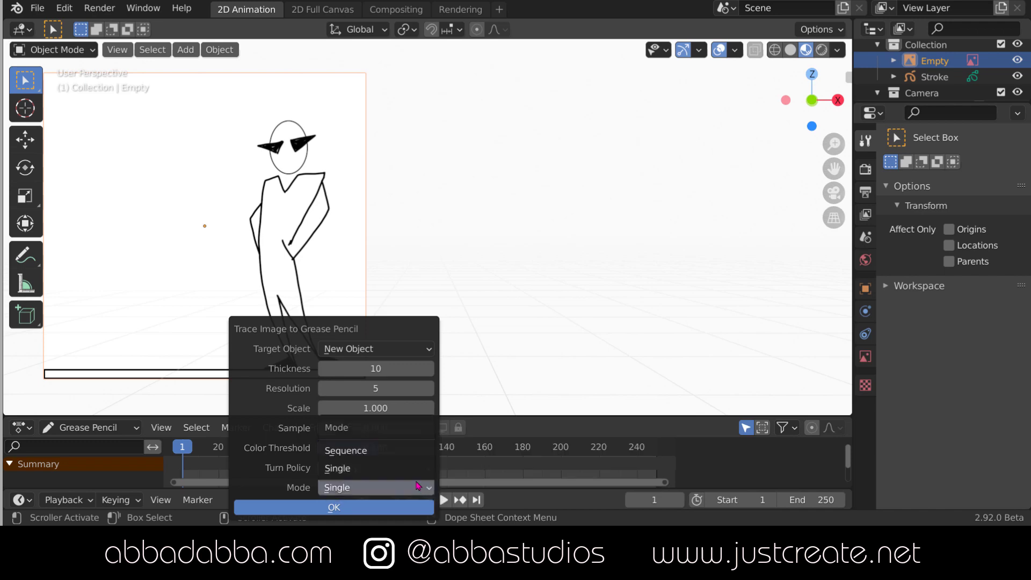
pyautogui.click(376, 450)
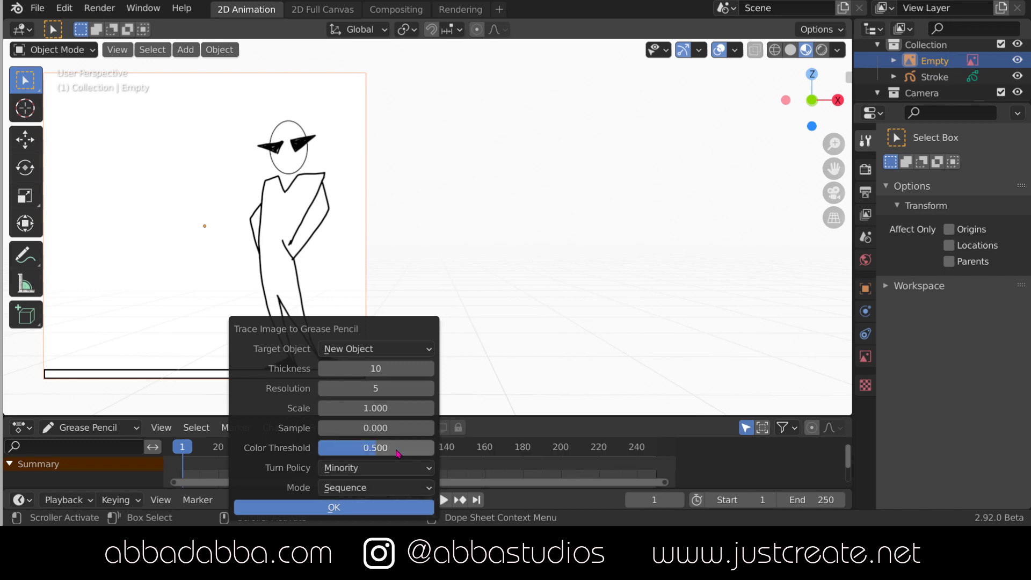
pyautogui.click(358, 511)
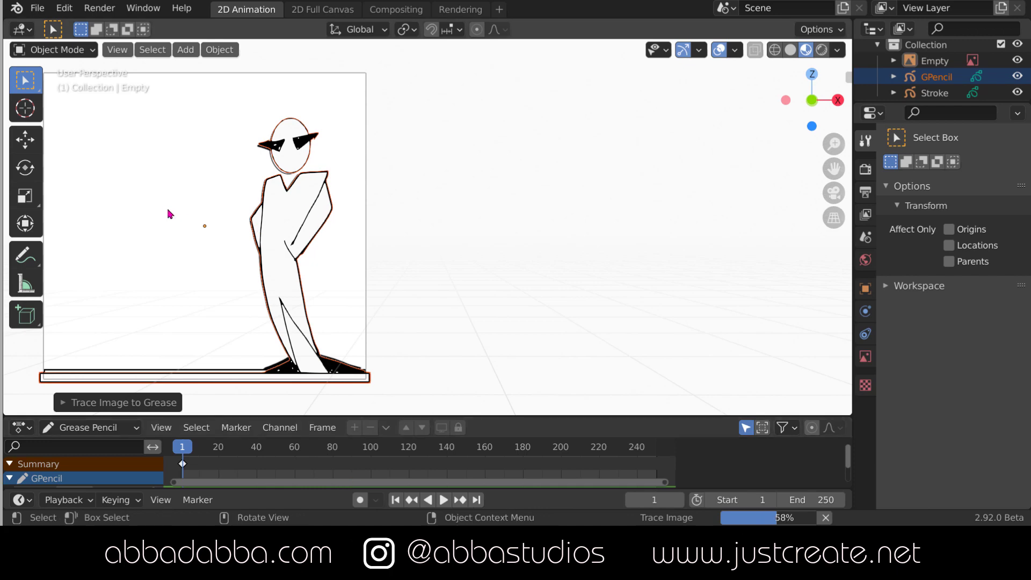
# Step: Move the traced Grease Pencil figure beside the reference video and play both back for comparison
pyautogui.click(25, 140)
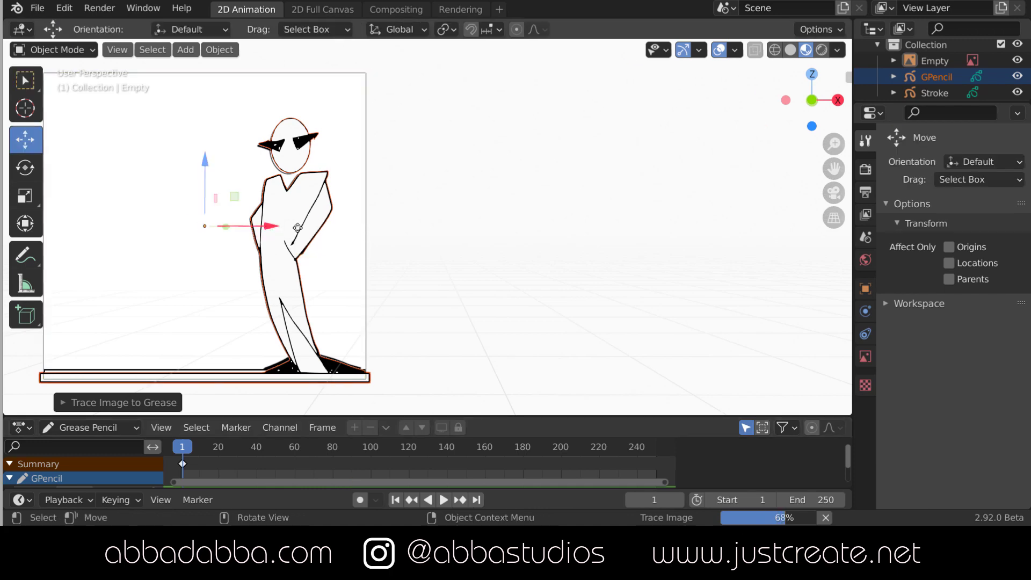
pyautogui.moveTo(297, 227); pyautogui.dragTo(655, 208)
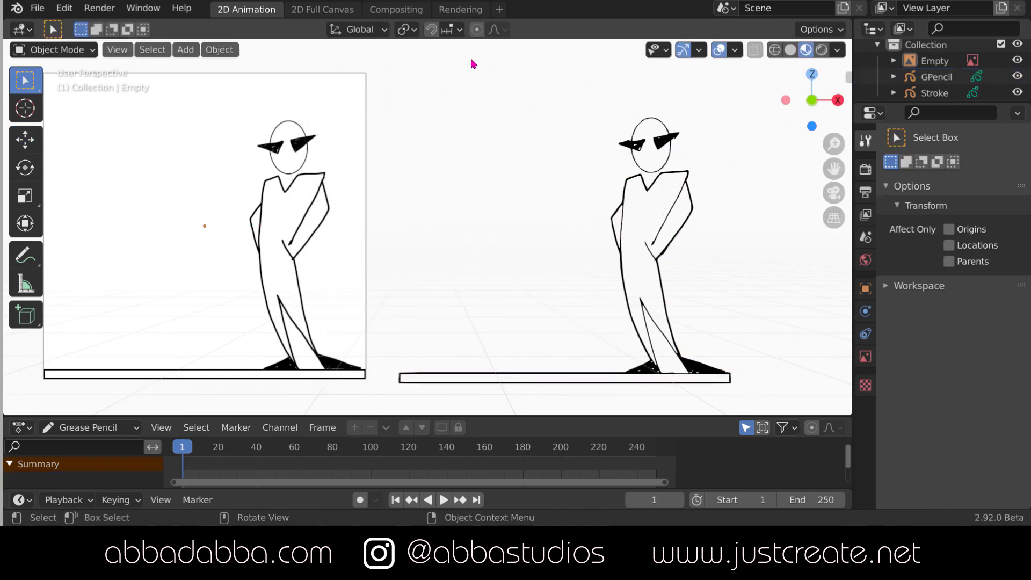
pyautogui.click(443, 501)
pyautogui.press('Escape')
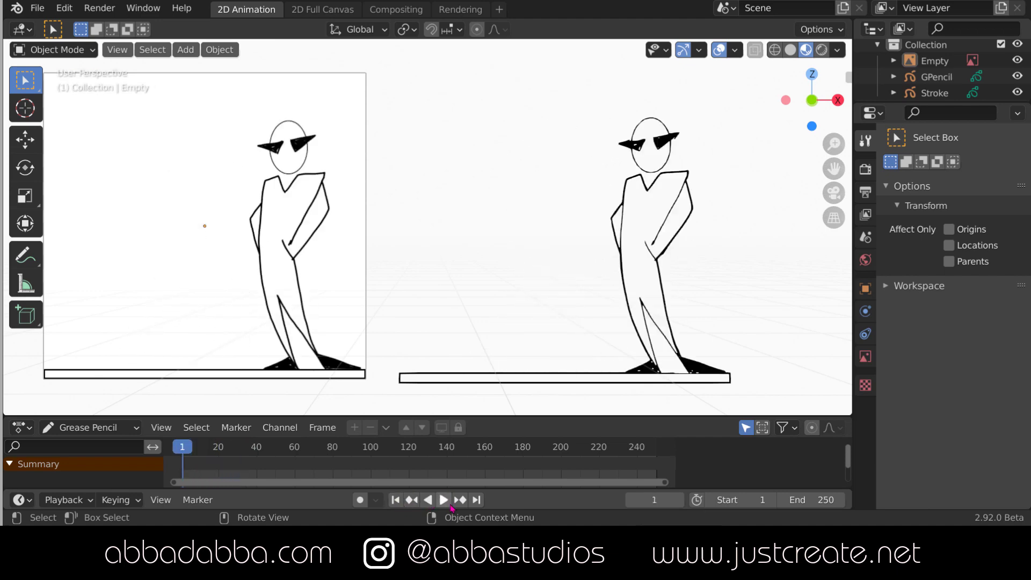
pyautogui.click(443, 500)
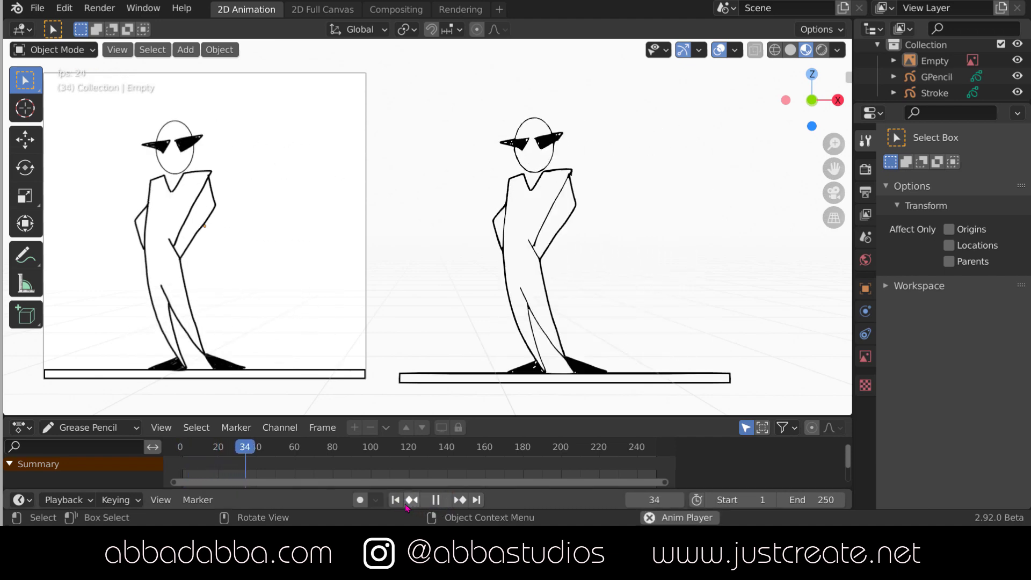
pyautogui.press('Escape')
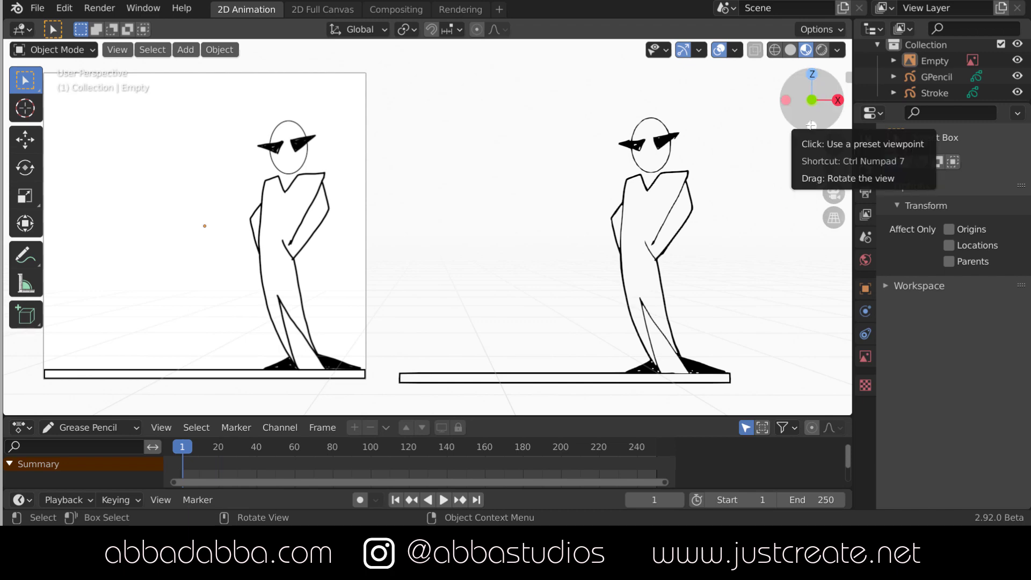
# Step: Select the traced GPencil object and switch it to Edit Mode
pyautogui.moveTo(811, 125)
pyautogui.mouseDown()
pyautogui.moveTo(724, 197)
pyautogui.moveTo(626, 120)
pyautogui.moveTo(585, 128)
pyautogui.moveTo(622, 113)
pyautogui.moveTo(705, 155)
pyautogui.moveTo(803, 139)
pyautogui.mouseUp()
pyautogui.click(937, 79)
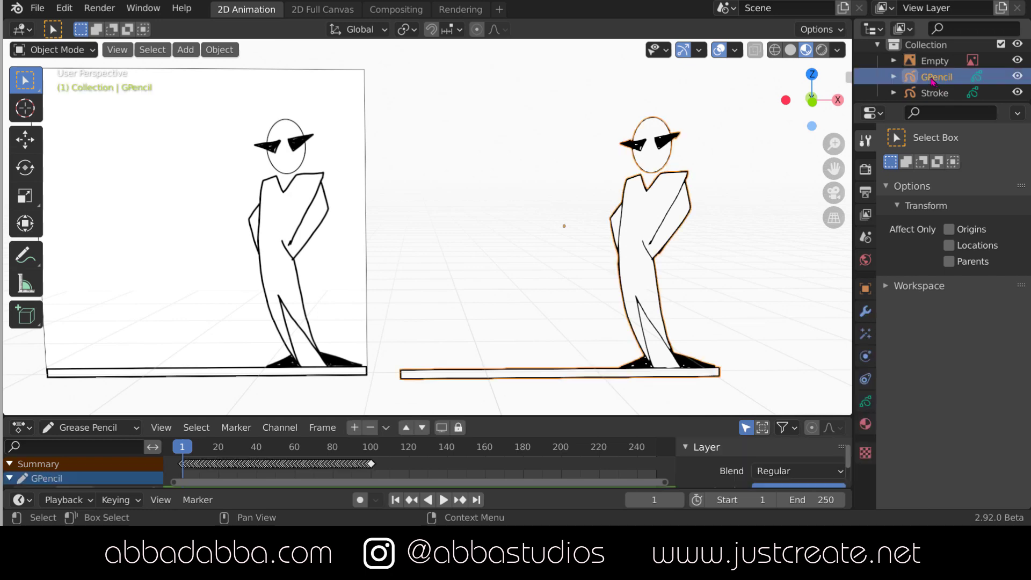
pyautogui.click(90, 52)
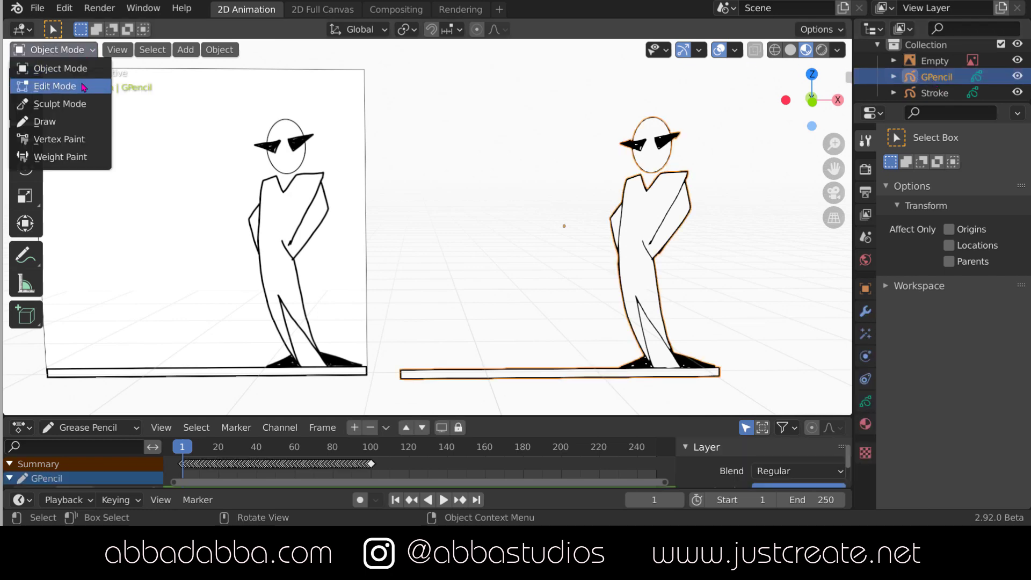
pyautogui.click(53, 86)
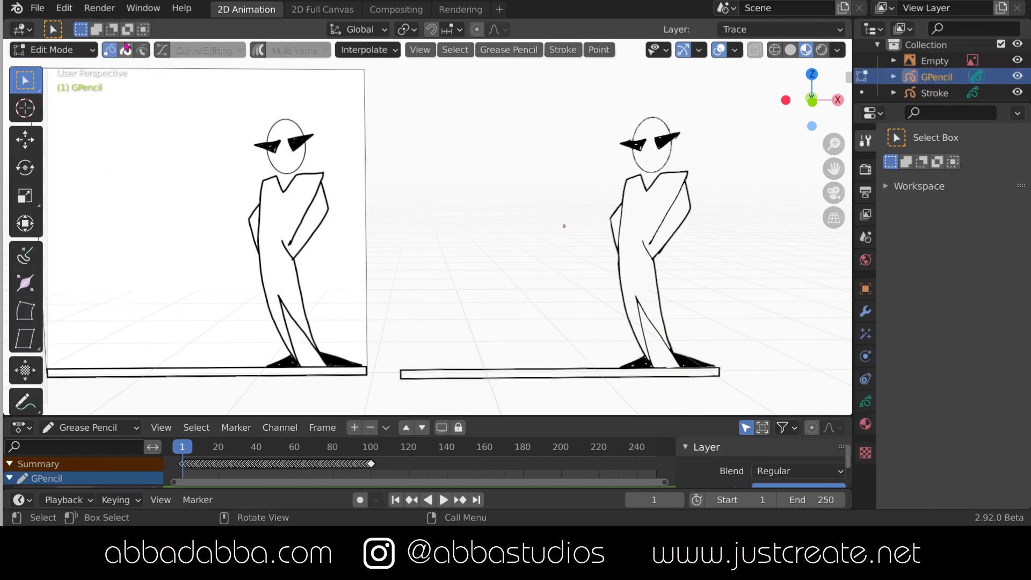
# Step: Select the points at the traced figure's raised shoulder and pull several of them outward with the Tweak tool
pyautogui.moveTo(688, 173); pyautogui.dragTo(705, 163)
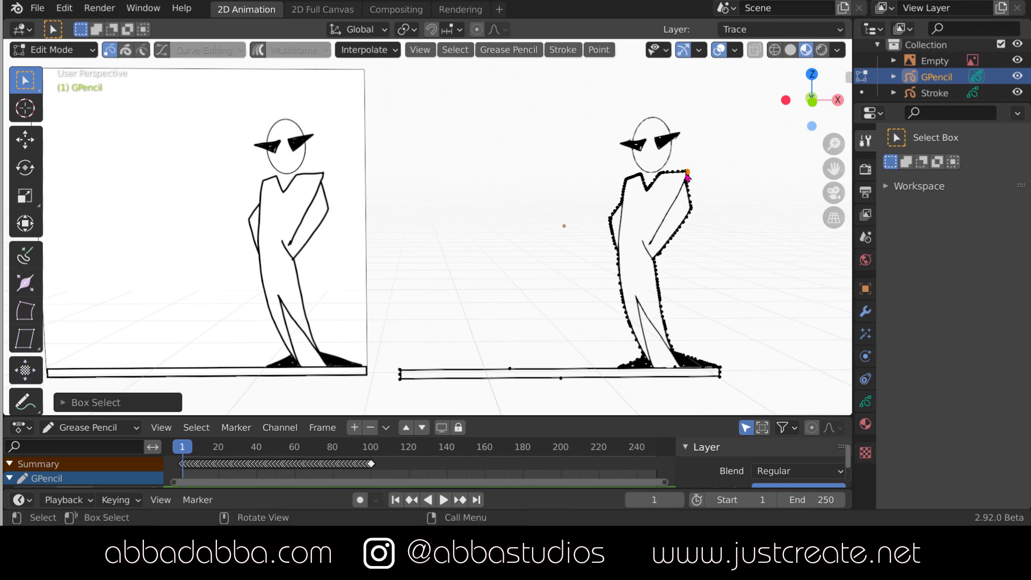
pyautogui.click(24, 81)
pyautogui.click(84, 88)
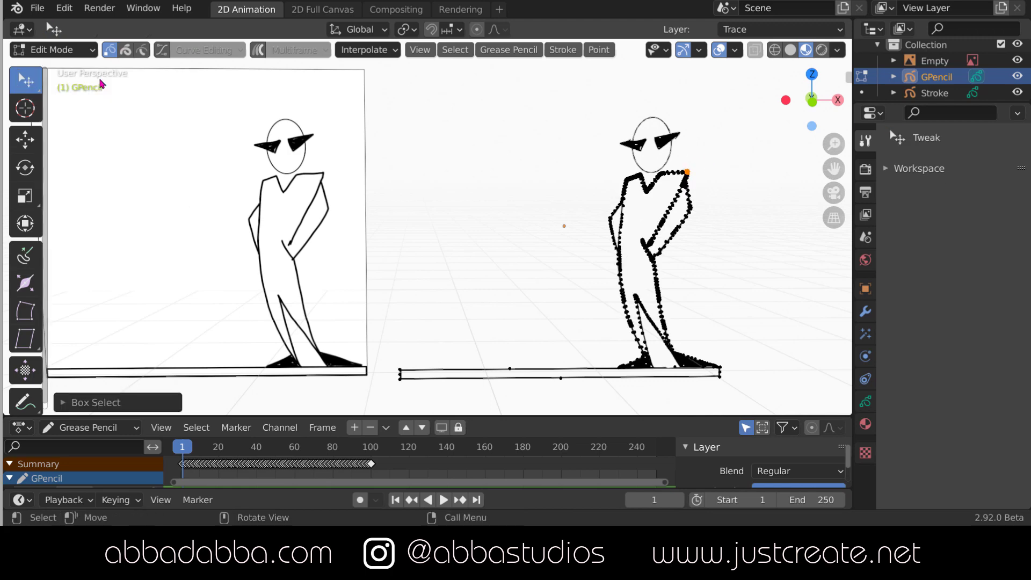
pyautogui.moveTo(687, 173)
pyautogui.mouseDown()
pyautogui.moveTo(716, 148)
pyautogui.moveTo(707, 181)
pyautogui.moveTo(730, 180)
pyautogui.moveTo(727, 194)
pyautogui.moveTo(746, 199)
pyautogui.mouseUp()
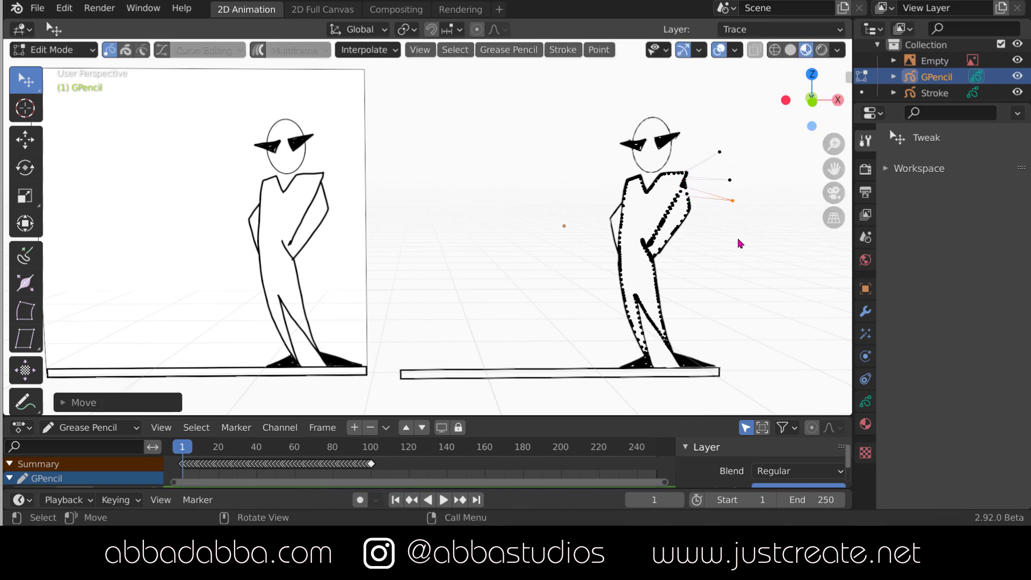
pyautogui.click(720, 236)
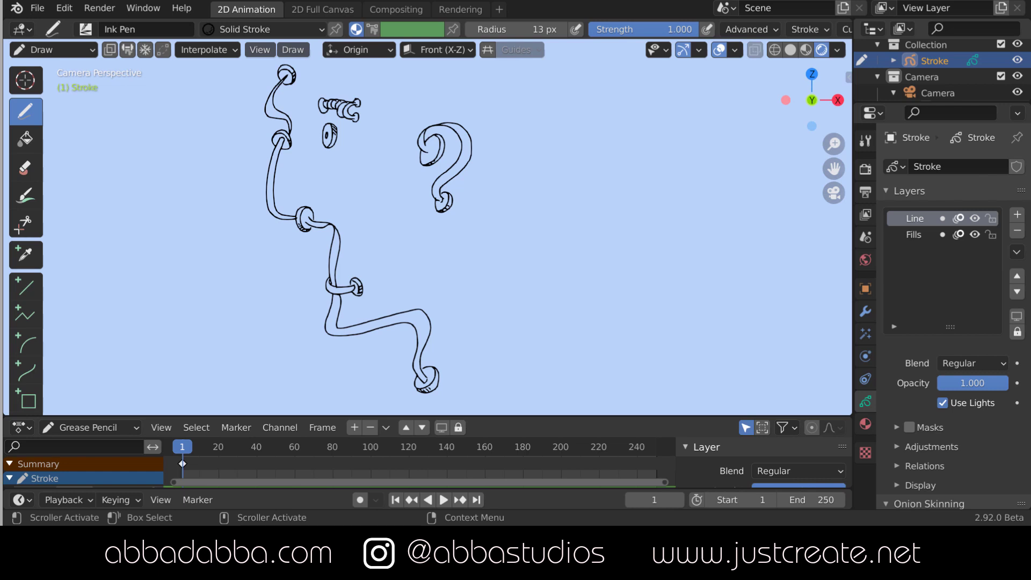
# Step: Switch the Stroke face drawing to Edit Mode and turn on Curve Editing
pyautogui.click(93, 53)
pyautogui.click(86, 87)
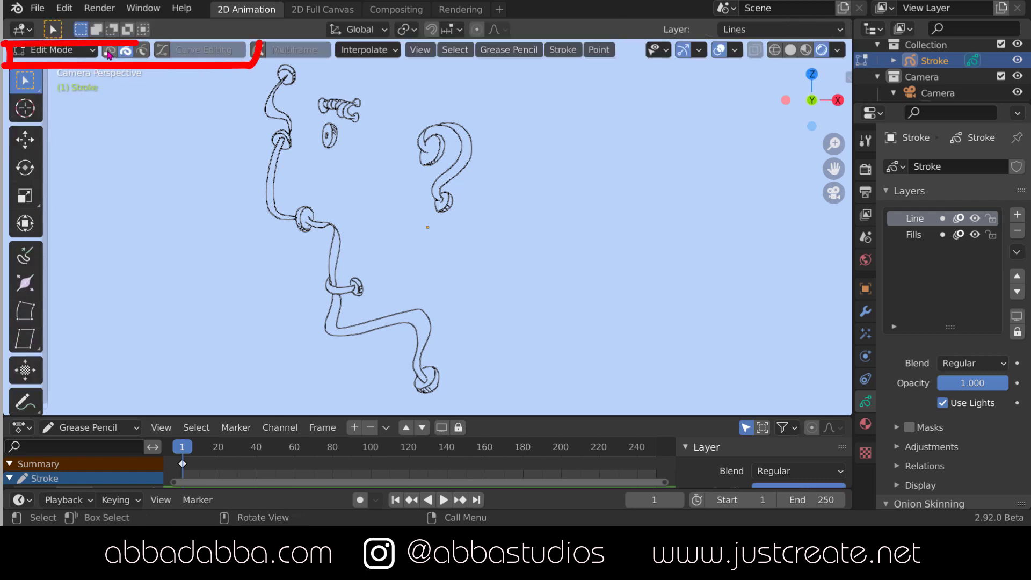
pyautogui.click(161, 50)
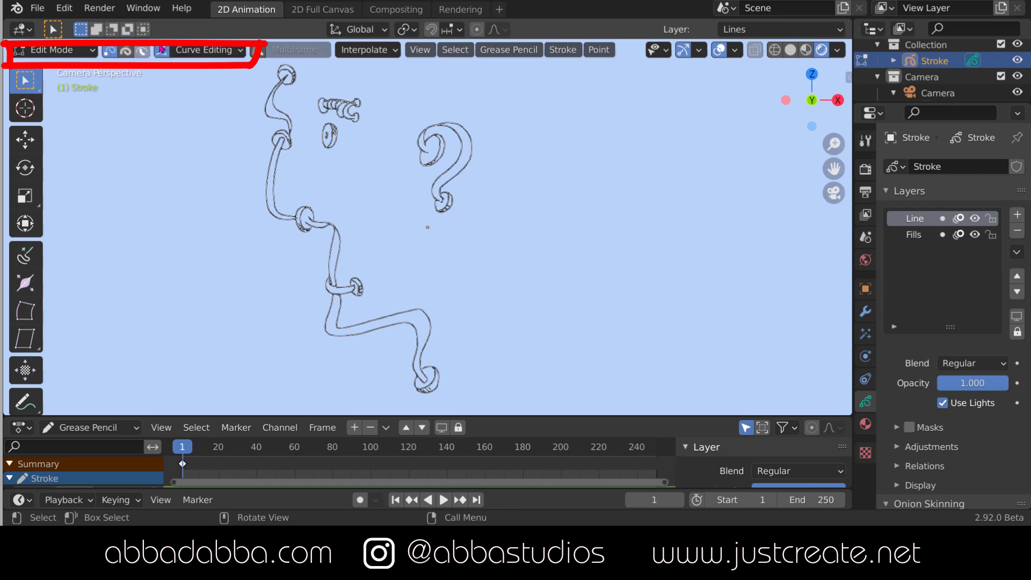
# Step: Select the upper jaw line and pull its curve point at the neck bend outward with the Tweak tool
pyautogui.moveTo(825, 143); pyautogui.dragTo(834, 170)
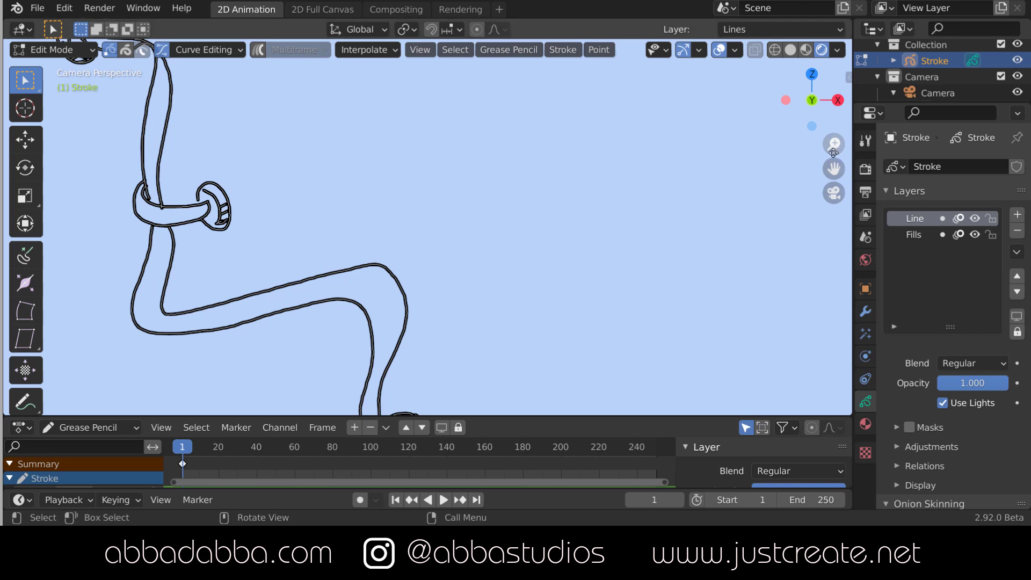
pyautogui.moveTo(834, 170); pyautogui.dragTo(833, 100)
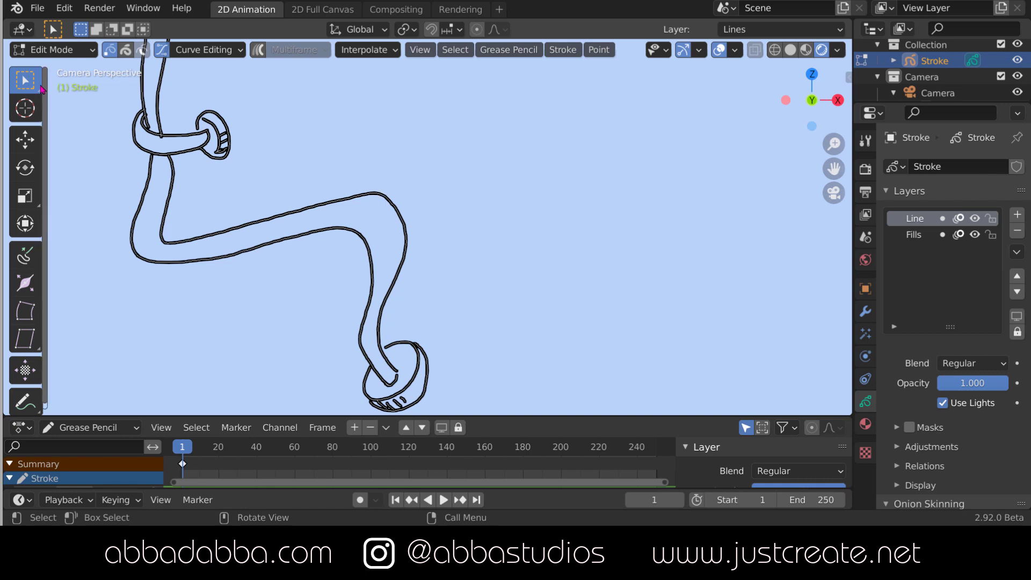
pyautogui.click(39, 87)
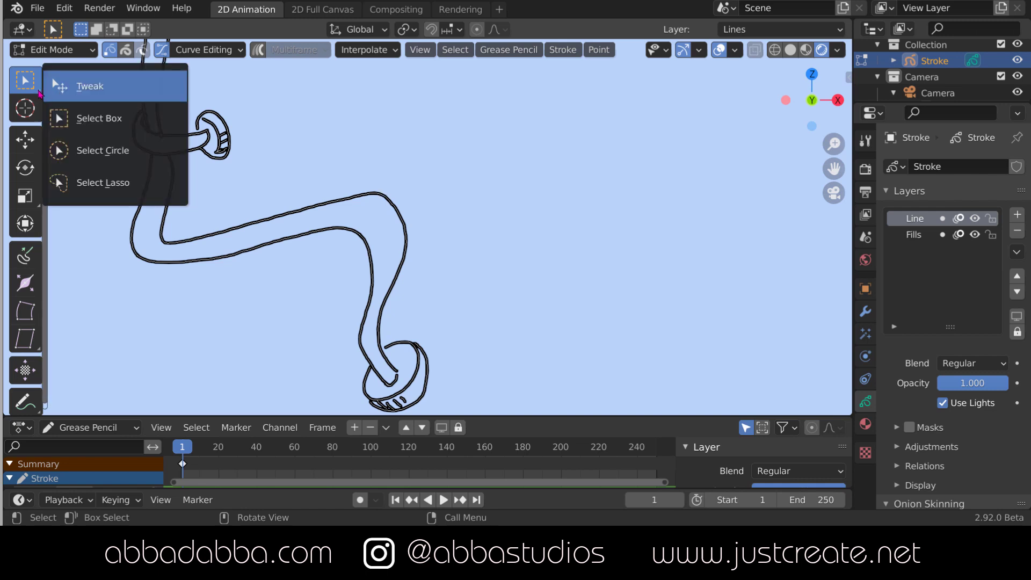
pyautogui.moveTo(43, 87); pyautogui.dragTo(90, 76)
pyautogui.click(403, 218)
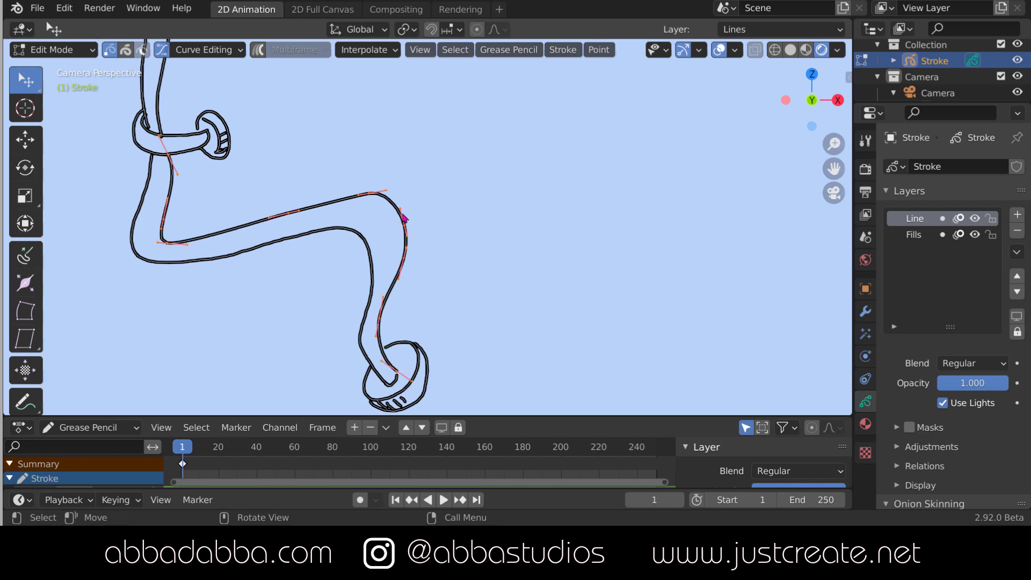
pyautogui.moveTo(407, 227)
pyautogui.mouseDown()
pyautogui.moveTo(460, 199)
pyautogui.moveTo(417, 214)
pyautogui.moveTo(451, 198)
pyautogui.mouseUp()
# Step: Reposition the handles of the neck-bend curve point to reshape the jaw line on both sides of it
pyautogui.press('g')
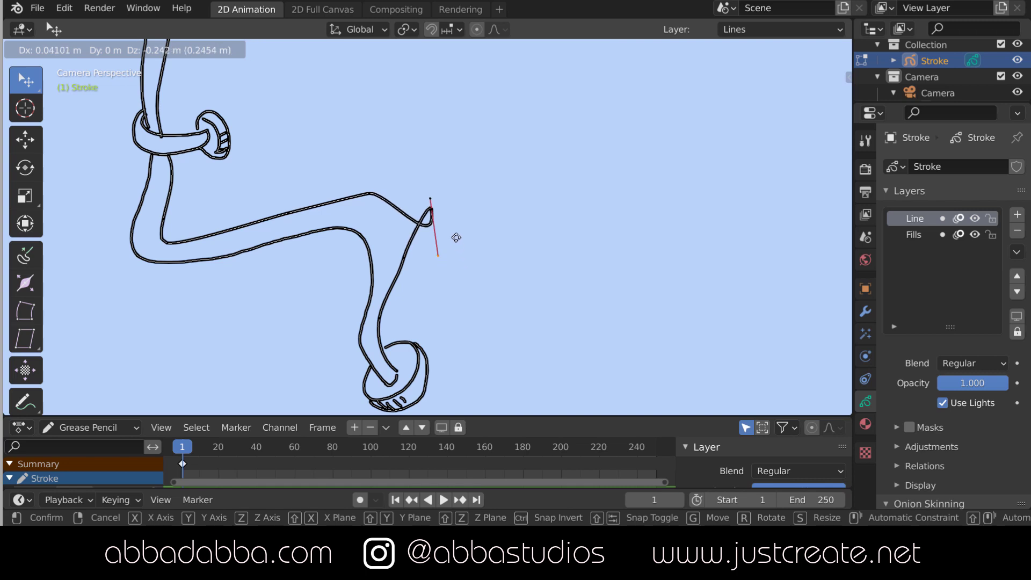
pyautogui.click(437, 136)
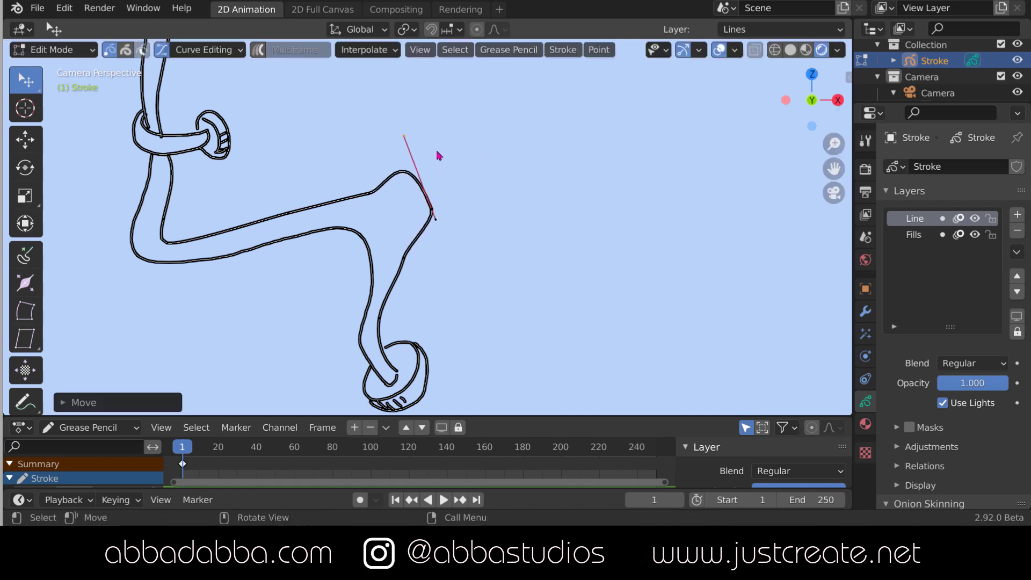
pyautogui.press('g')
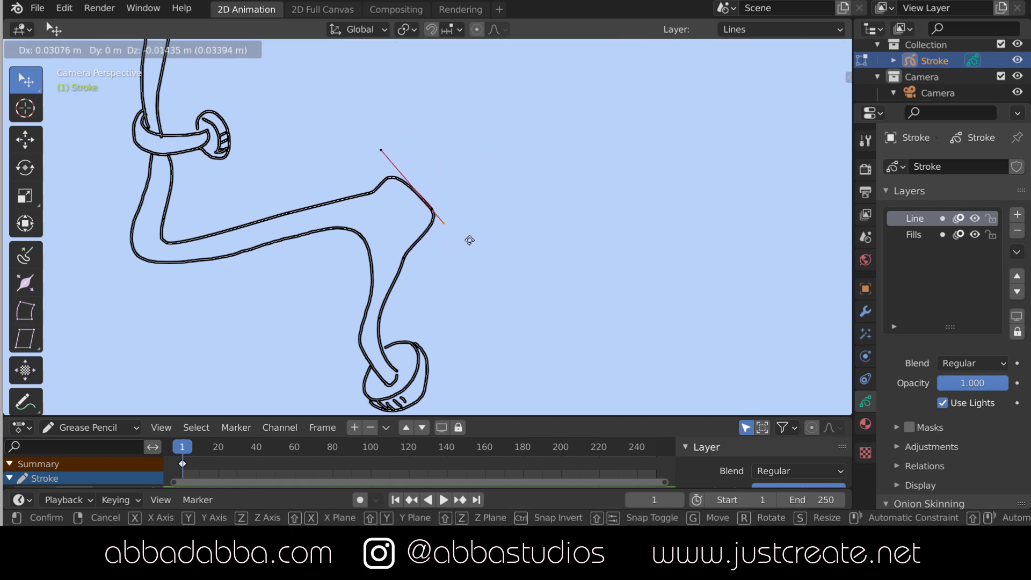
pyautogui.click(465, 274)
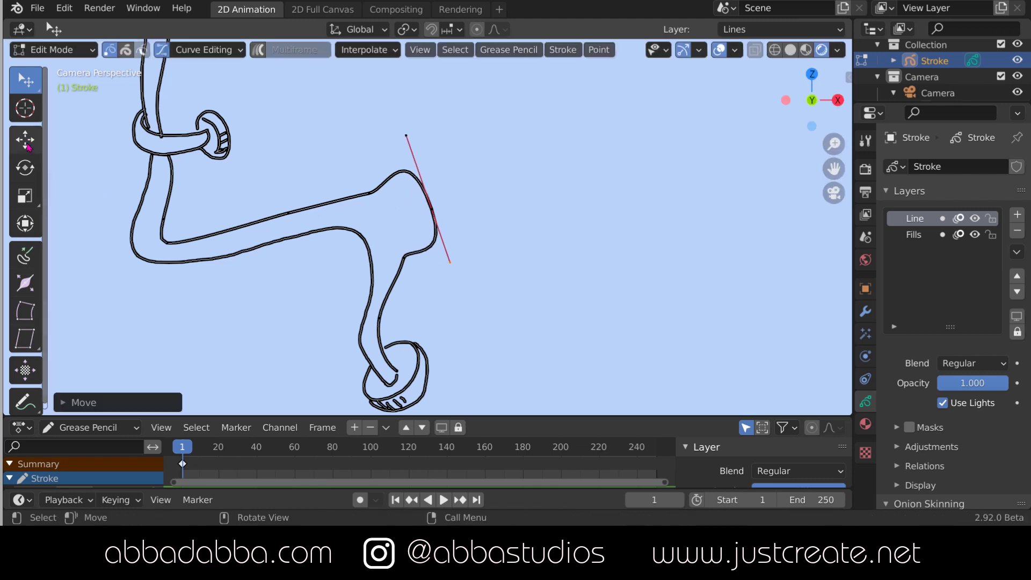
# Step: Move the neck-bend curve point farther out and extrude a new curved segment from it away from the face
pyautogui.click(25, 139)
pyautogui.moveTo(417, 233)
pyautogui.mouseDown()
pyautogui.moveTo(394, 214)
pyautogui.moveTo(435, 228)
pyautogui.mouseUp()
pyautogui.moveTo(453, 153); pyautogui.dragTo(451, 163)
pyautogui.moveTo(525, 218); pyautogui.dragTo(642, 208)
pyautogui.click(32, 198)
pyautogui.click(31, 255)
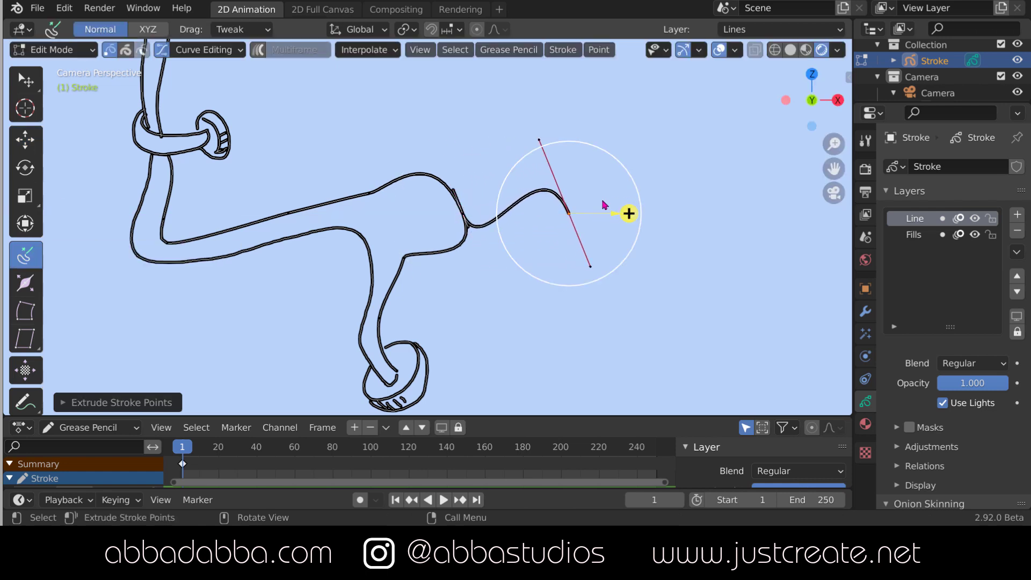
# Step: Thicken the jaw line at the curve point before the neck bend with the Radius tool and move that point upward
pyautogui.click(370, 198)
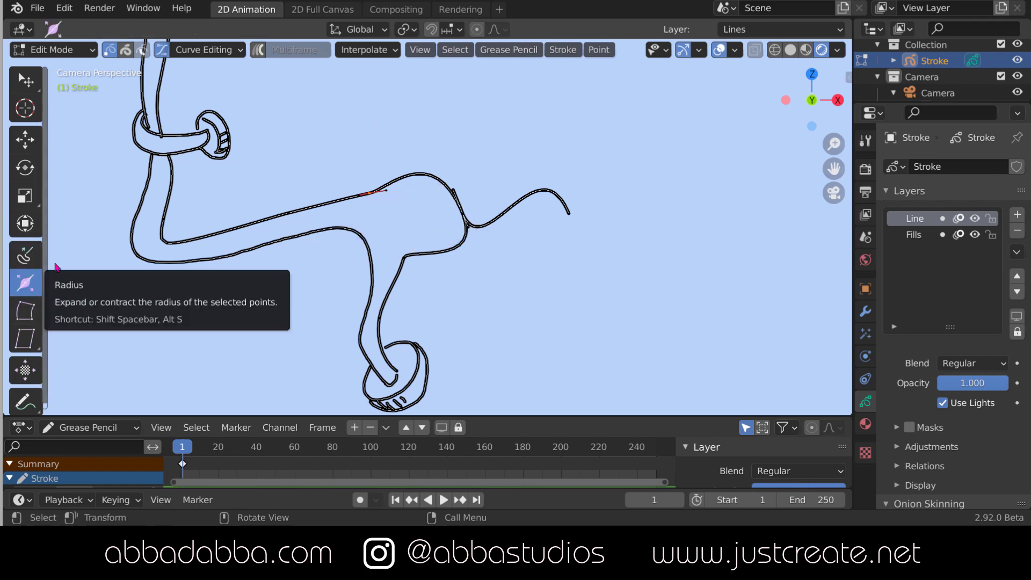
pyautogui.click(26, 283)
pyautogui.moveTo(371, 196)
pyautogui.mouseDown()
pyautogui.moveTo(364, 143)
pyautogui.moveTo(368, 168)
pyautogui.moveTo(378, 154)
pyautogui.mouseUp()
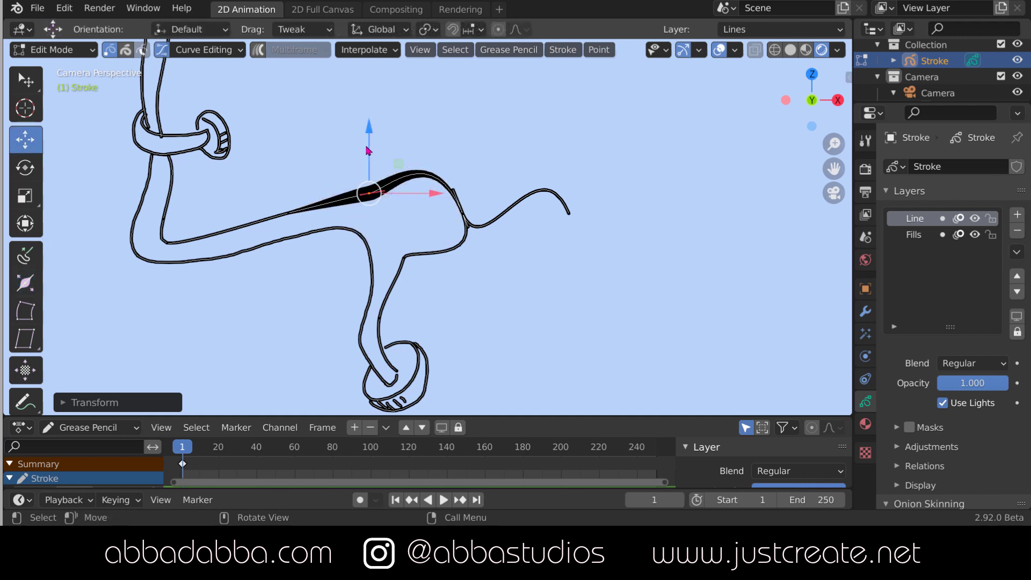
pyautogui.moveTo(369, 122)
pyautogui.mouseDown()
pyautogui.moveTo(366, 69)
pyautogui.moveTo(369, 138)
pyautogui.mouseUp()
pyautogui.moveTo(438, 144)
pyautogui.mouseDown()
pyautogui.moveTo(483, 138)
pyautogui.moveTo(444, 142)
pyautogui.mouseUp()
# Step: Stretch the thickened point's handles in opposite directions to flatten and widen the raised curve
pyautogui.click(26, 80)
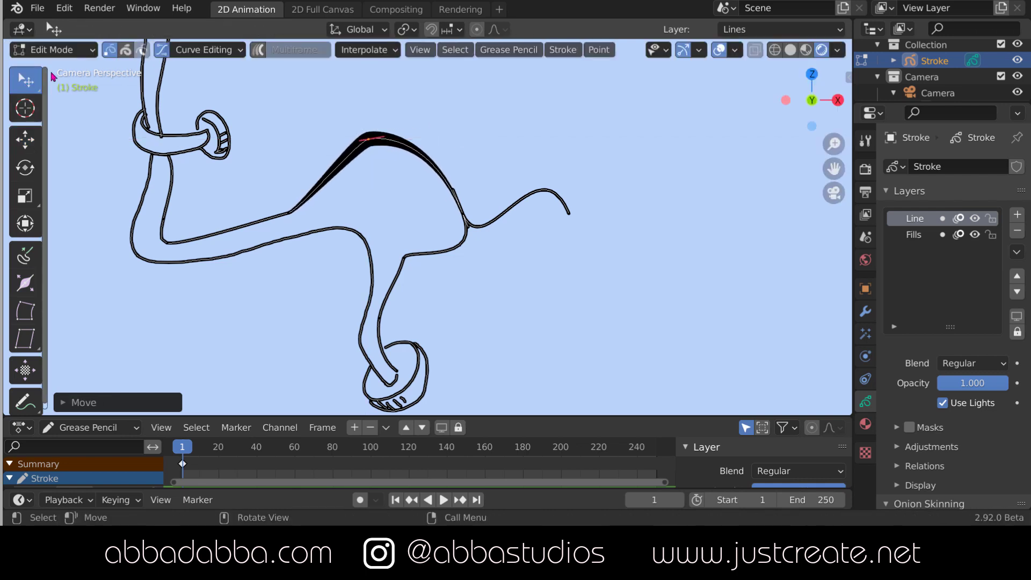
pyautogui.click(382, 138)
pyautogui.moveTo(383, 141); pyautogui.dragTo(477, 116)
pyautogui.moveTo(361, 146)
pyautogui.mouseDown()
pyautogui.moveTo(305, 152)
pyautogui.moveTo(329, 165)
pyautogui.moveTo(314, 132)
pyautogui.moveTo(337, 161)
pyautogui.moveTo(338, 147)
pyautogui.mouseUp()
pyautogui.click(32, 140)
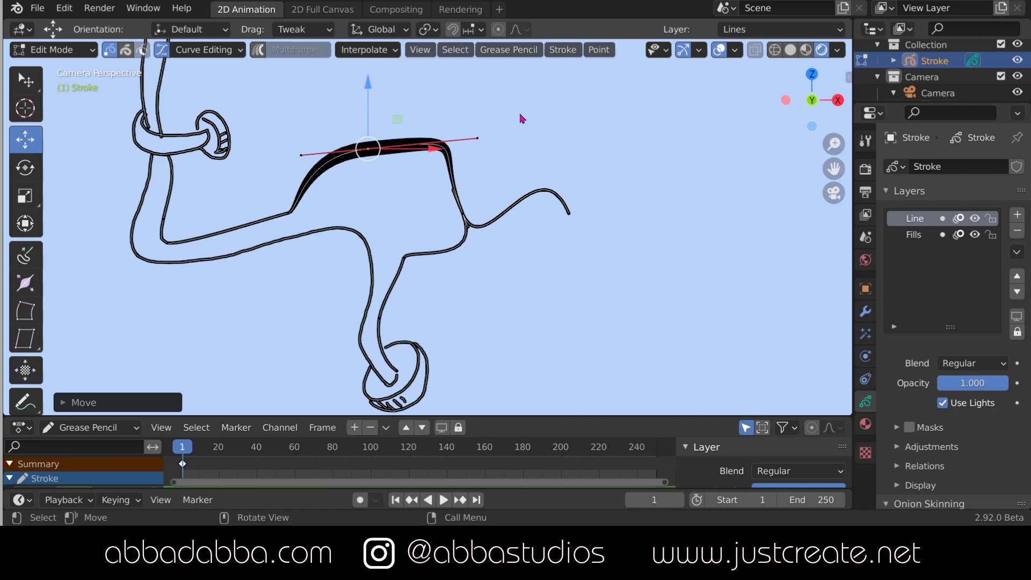
pyautogui.moveTo(476, 142)
pyautogui.mouseDown()
pyautogui.moveTo(417, 189)
pyautogui.moveTo(396, 184)
pyautogui.moveTo(395, 197)
pyautogui.moveTo(362, 189)
pyautogui.moveTo(370, 202)
pyautogui.mouseUp()
# Step: Move a point of the forehead stroke just below the top bead slightly with the Tweak tool
pyautogui.click(30, 81)
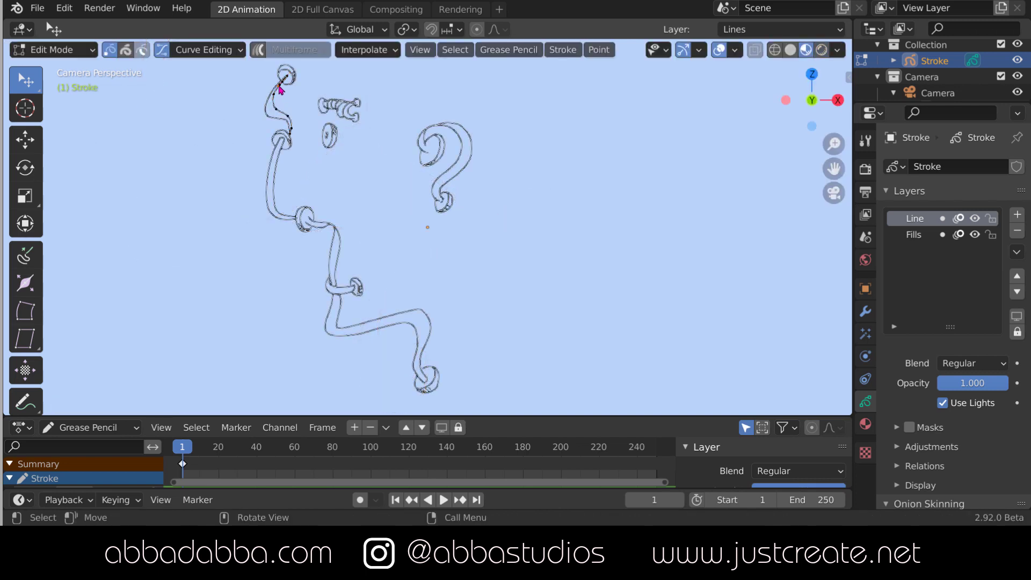
pyautogui.moveTo(286, 90); pyautogui.dragTo(287, 98)
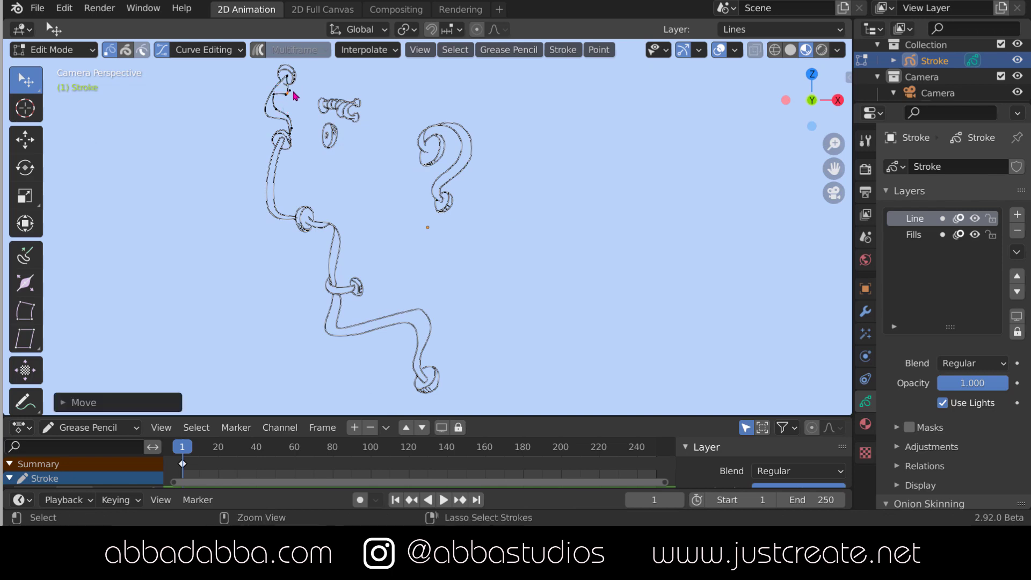
pyautogui.moveTo(834, 144)
pyautogui.mouseDown()
pyautogui.moveTo(834, 135)
pyautogui.moveTo(886, 120)
pyautogui.mouseUp()
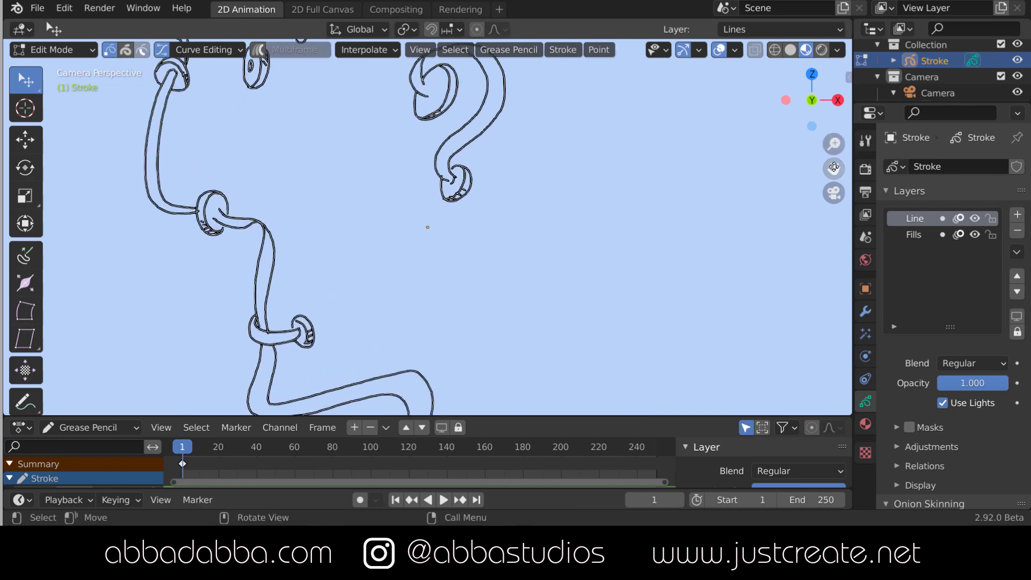
# Step: Move the curve points of the inner line just below the top bead outward to widen the uppermost tube
pyautogui.moveTo(834, 168); pyautogui.dragTo(955, 428)
pyautogui.moveTo(834, 144); pyautogui.dragTo(886, 123)
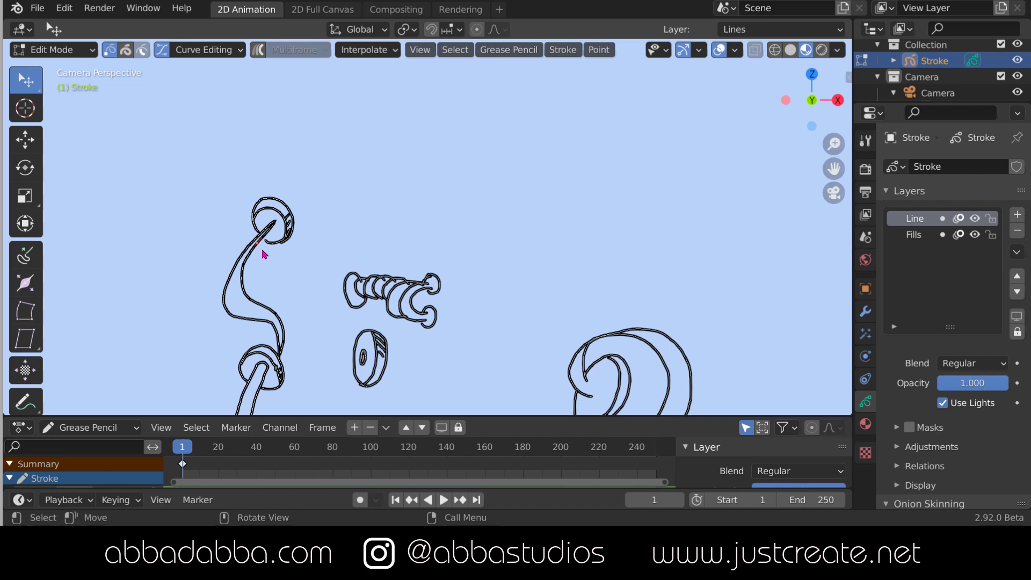
pyautogui.moveTo(263, 250); pyautogui.dragTo(261, 255)
pyautogui.moveTo(249, 274); pyautogui.dragTo(255, 267)
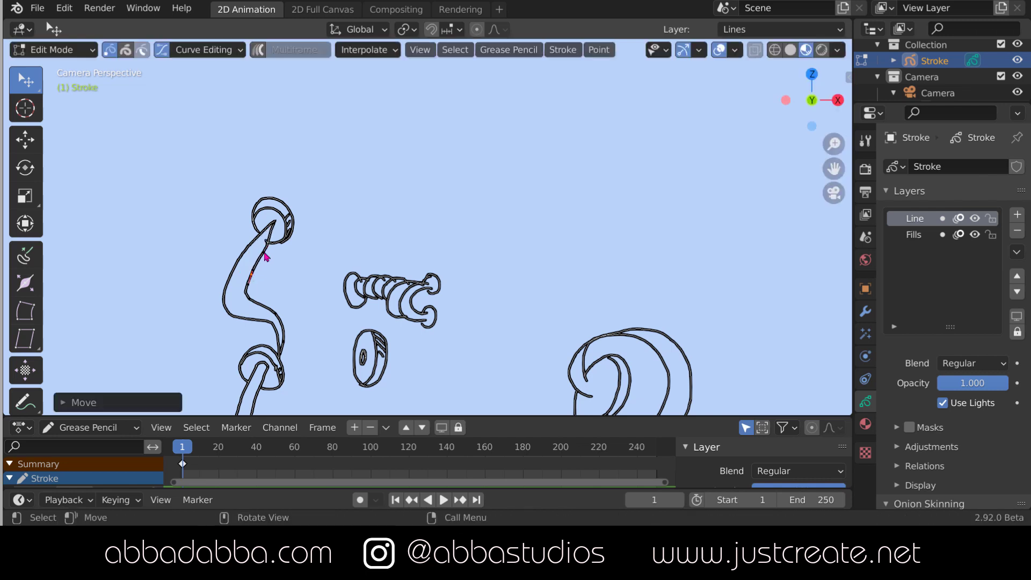
pyautogui.click(264, 252)
# Step: Shift that inner line's lower curve point outward above the second bead and reposition its upper end inside the top bead
pyautogui.moveTo(278, 314)
pyautogui.mouseDown()
pyautogui.moveTo(288, 308)
pyautogui.moveTo(282, 354)
pyautogui.mouseUp()
pyautogui.click(282, 341)
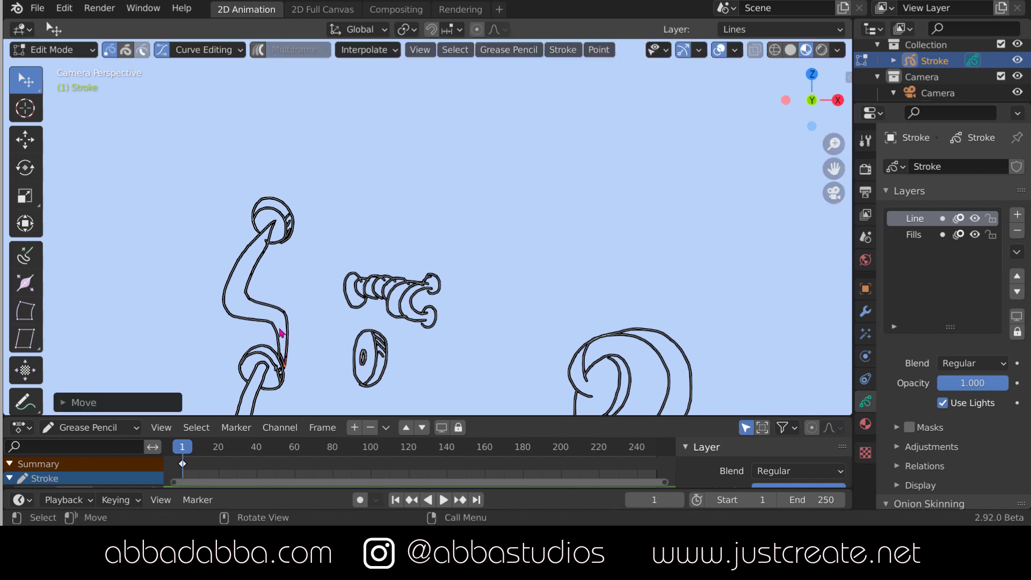
pyautogui.click(273, 236)
pyautogui.moveTo(277, 238); pyautogui.dragTo(284, 234)
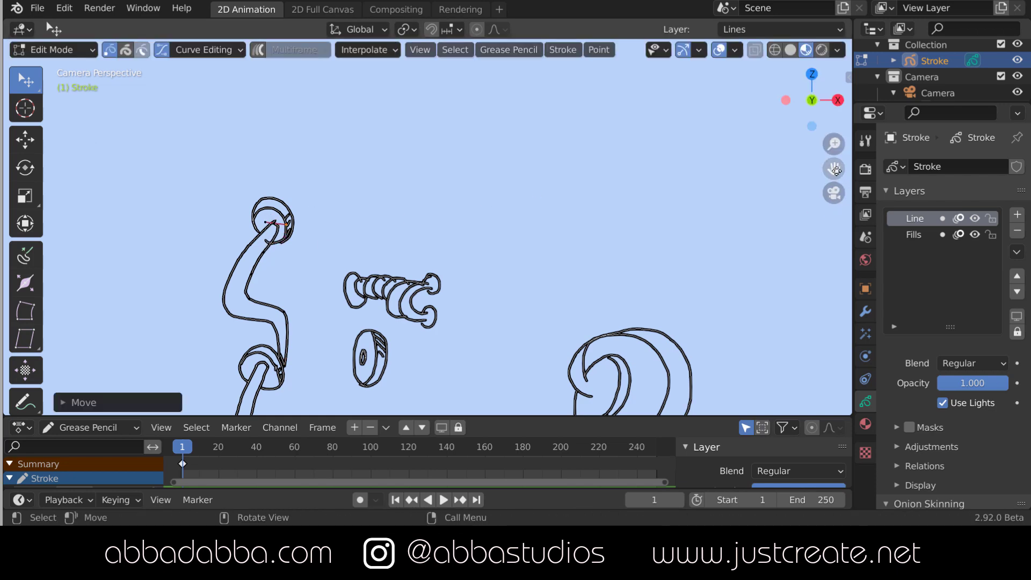
# Step: Move the curve points at the bend below the third bead to even out the pinched tube
pyautogui.keyDown('shift'); pyautogui.moveTo(292, 342); pyautogui.dragTo(293, 148, button='middle'); pyautogui.keyUp('shift')
pyautogui.moveTo(825, 164)
pyautogui.mouseDown()
pyautogui.moveTo(804, 147)
pyautogui.moveTo(768, 28)
pyautogui.mouseUp()
pyautogui.click(324, 248)
pyautogui.moveTo(322, 235)
pyautogui.mouseDown()
pyautogui.moveTo(308, 237)
pyautogui.moveTo(314, 247)
pyautogui.mouseUp()
pyautogui.click(311, 240)
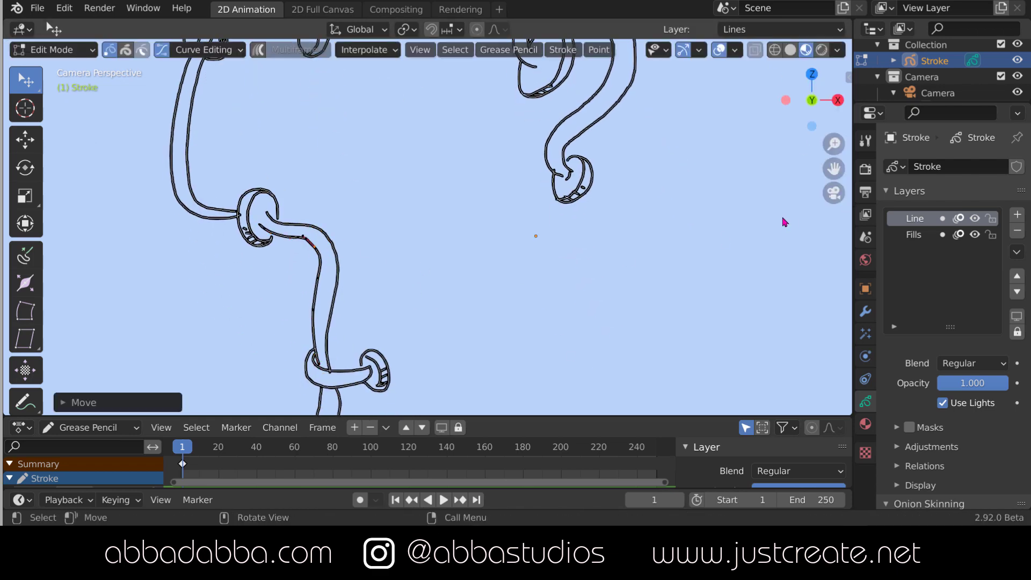
# Step: Pull the outer line's curve points inward at the large bend above the lowest bead
pyautogui.moveTo(833, 169); pyautogui.dragTo(796, 3)
pyautogui.click(493, 236)
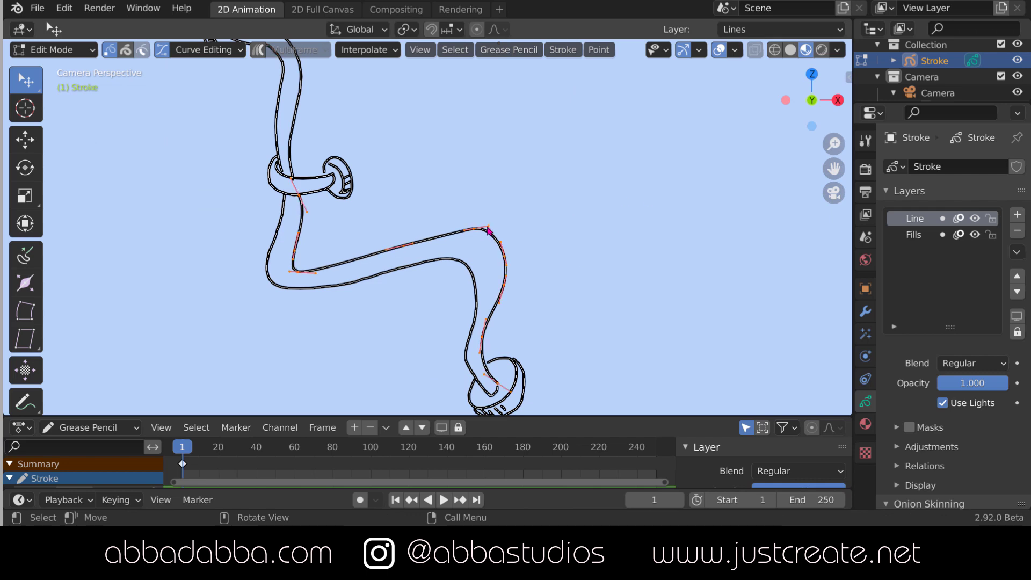
pyautogui.moveTo(488, 228)
pyautogui.mouseDown()
pyautogui.moveTo(491, 236)
pyautogui.moveTo(465, 239)
pyautogui.moveTo(499, 272)
pyautogui.moveTo(493, 292)
pyautogui.mouseUp()
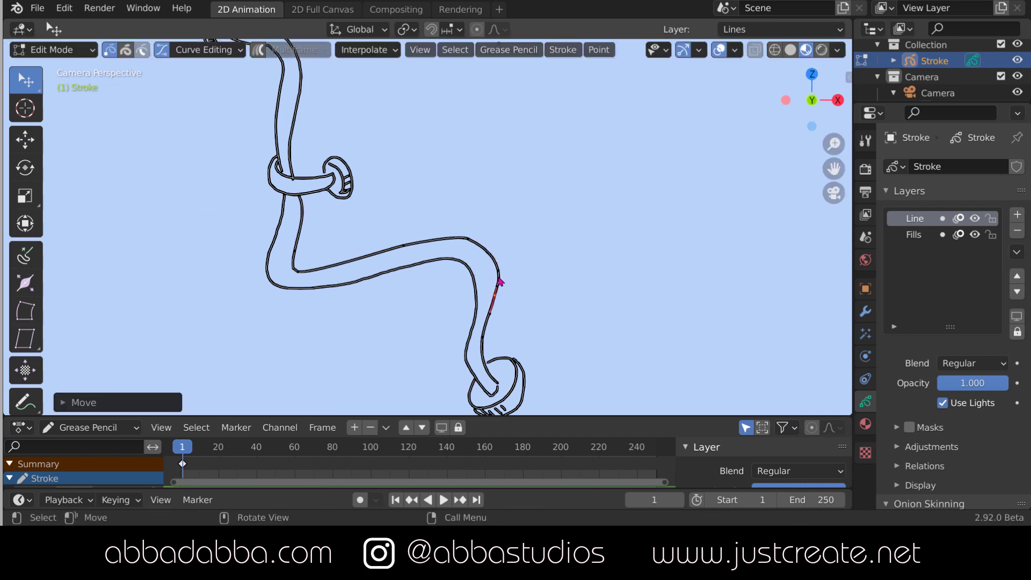
pyautogui.click(496, 263)
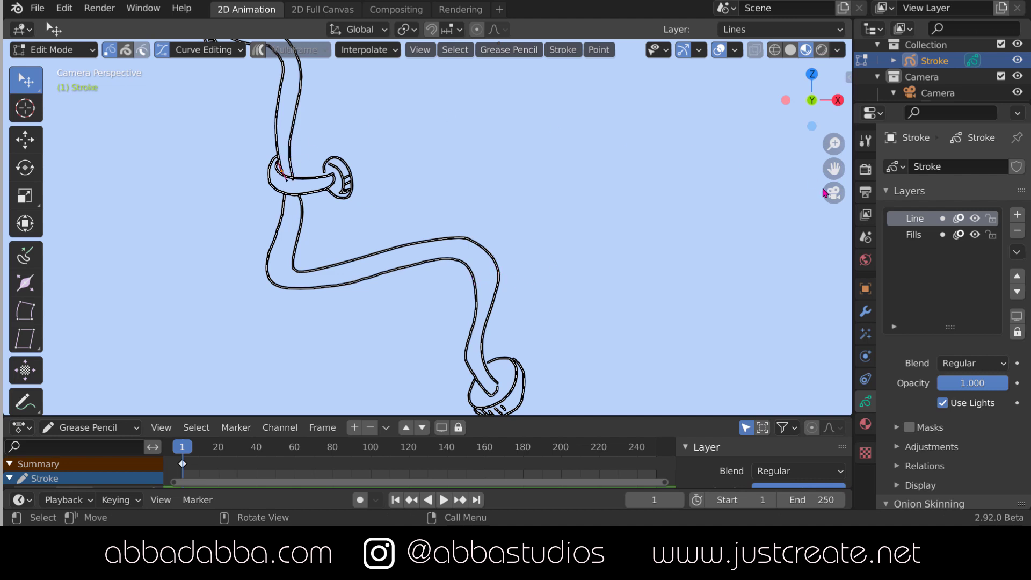
# Step: Reshape the upper inner line of the question-mark-shaped ear tube by moving its curve points into a smoother arc
pyautogui.moveTo(834, 169); pyautogui.dragTo(821, 171)
pyautogui.moveTo(832, 144)
pyautogui.mouseDown()
pyautogui.moveTo(810, 170)
pyautogui.moveTo(757, 317)
pyautogui.mouseUp()
pyautogui.moveTo(833, 144); pyautogui.dragTo(828, 102)
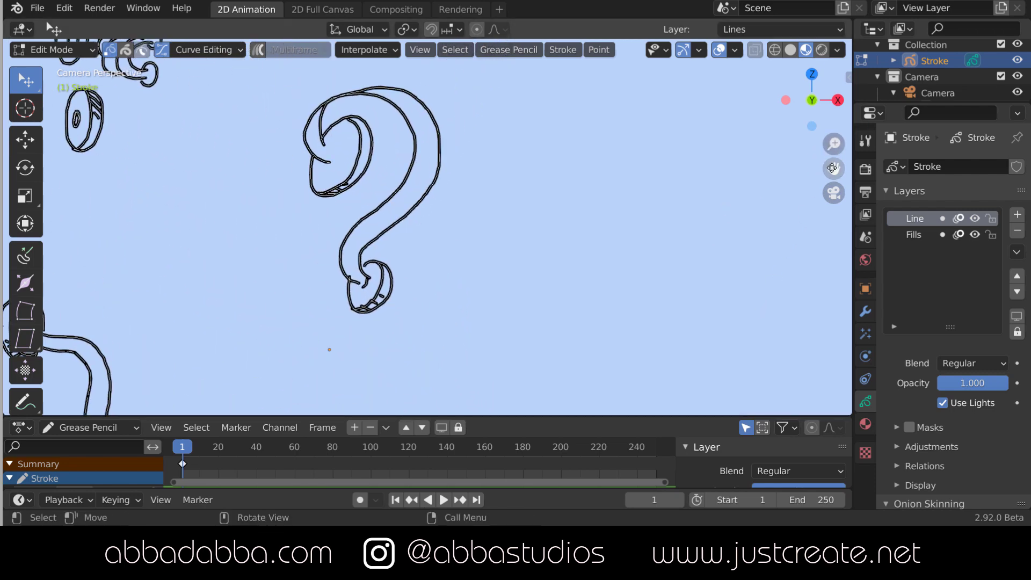
pyautogui.moveTo(832, 168); pyautogui.dragTo(833, 237)
pyautogui.scroll(3, 382, 155)
pyautogui.click(381, 156)
pyautogui.moveTo(272, 152); pyautogui.dragTo(276, 160)
pyautogui.moveTo(344, 130); pyautogui.dragTo(354, 148)
pyautogui.click(279, 161)
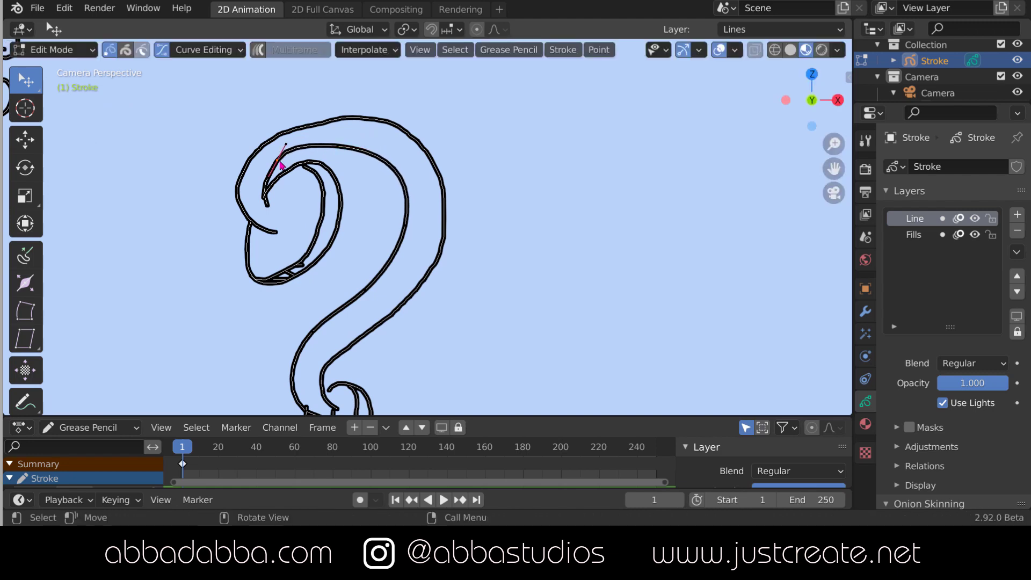
pyautogui.press('g')
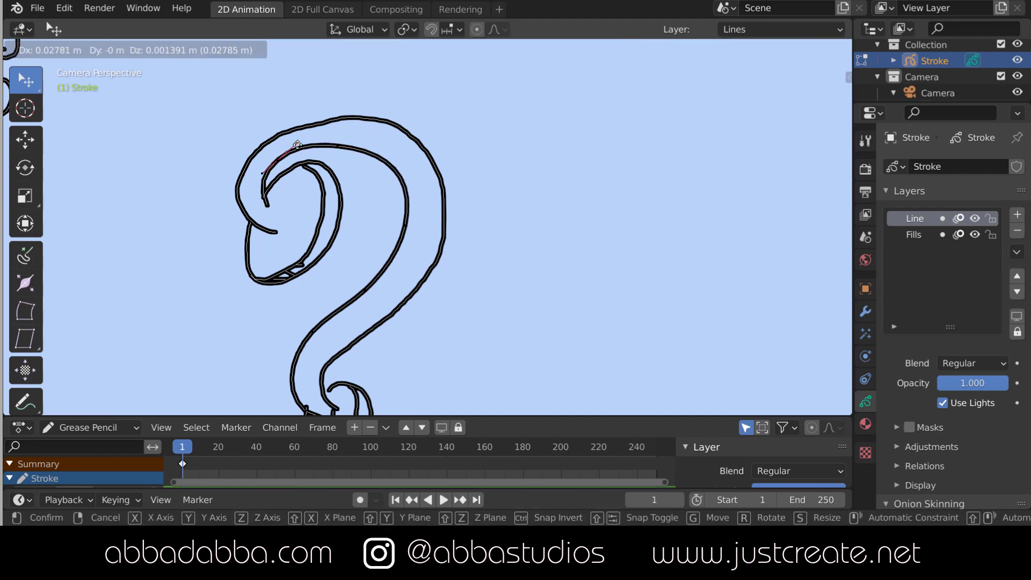
pyautogui.click(304, 156)
# Step: Leave Edit Mode on the beaded face drawing
pyautogui.moveTo(833, 143); pyautogui.dragTo(817, 152)
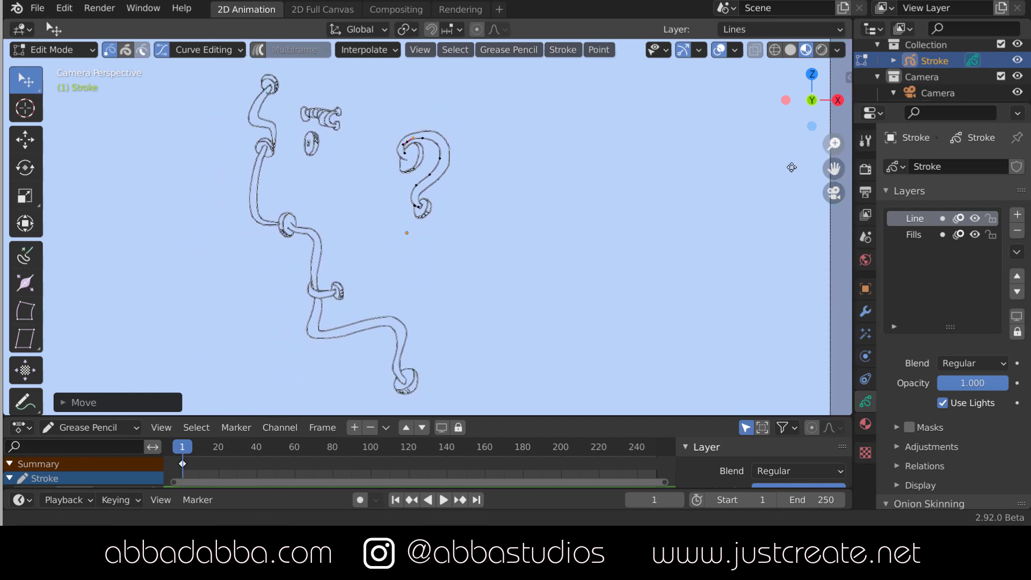
pyautogui.click(54, 49)
pyautogui.click(59, 120)
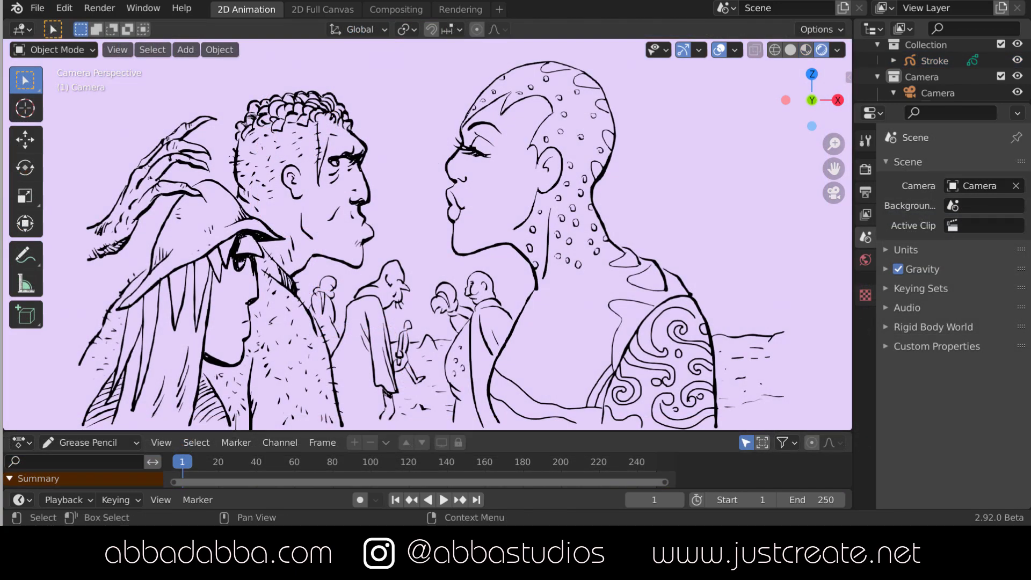
# Step: Put the crowd drawing's Stroke object into Edit Mode and switch to the Lasso selection tool
pyautogui.click(930, 60)
pyautogui.press('Tab')
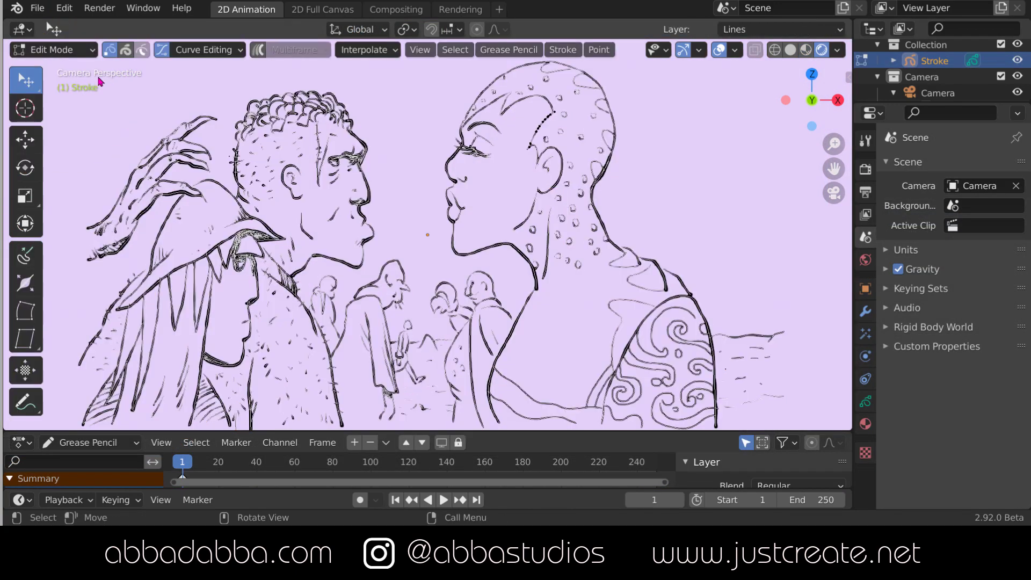
pyautogui.click(922, 77)
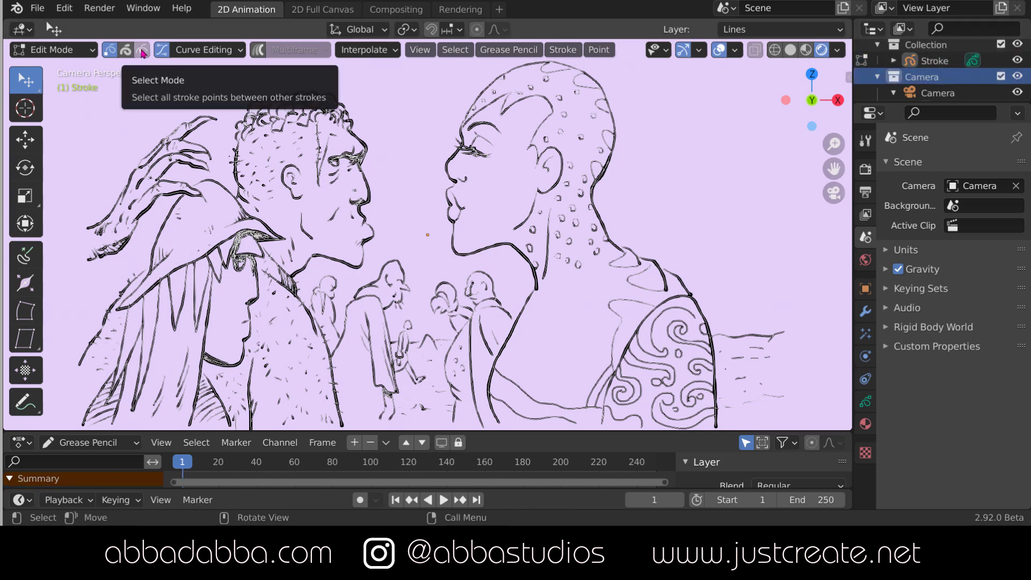
pyautogui.moveTo(25, 79)
pyautogui.mouseDown()
pyautogui.moveTo(97, 117)
pyautogui.moveTo(114, 177)
pyautogui.mouseUp()
# Step: Lasso the corner of the thin marking above the woman's patterned sleeve and move it outward toward her chest
pyautogui.click(612, 304)
pyautogui.press('g')
pyautogui.click(598, 306)
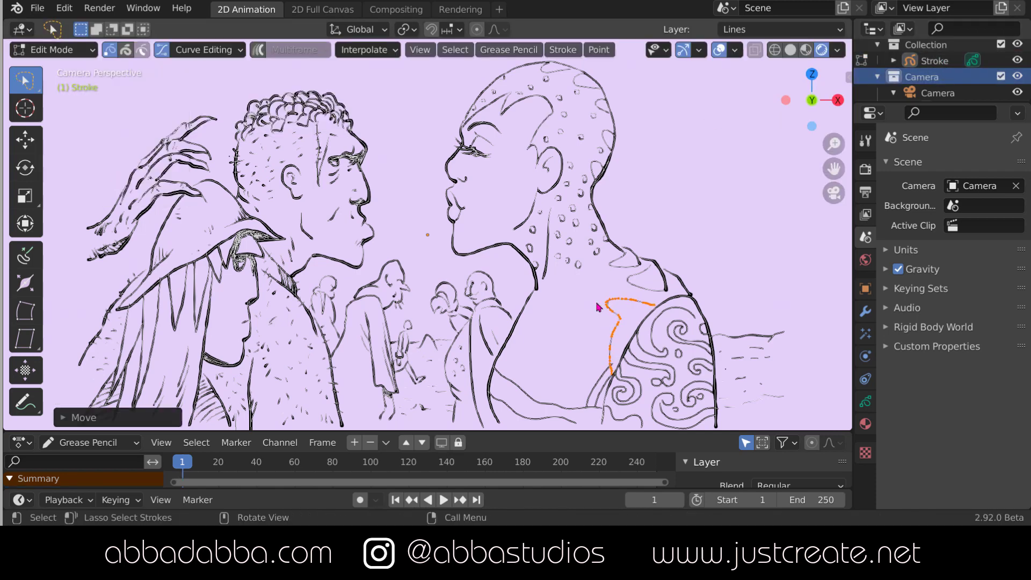
pyautogui.moveTo(606, 296); pyautogui.dragTo(608, 305)
pyautogui.press('g')
pyautogui.click(601, 306)
pyautogui.press('g')
pyautogui.click(584, 304)
# Step: Try to move the lassoed tip of the shoulder marking above it outward, and undo the moves
pyautogui.click(620, 284)
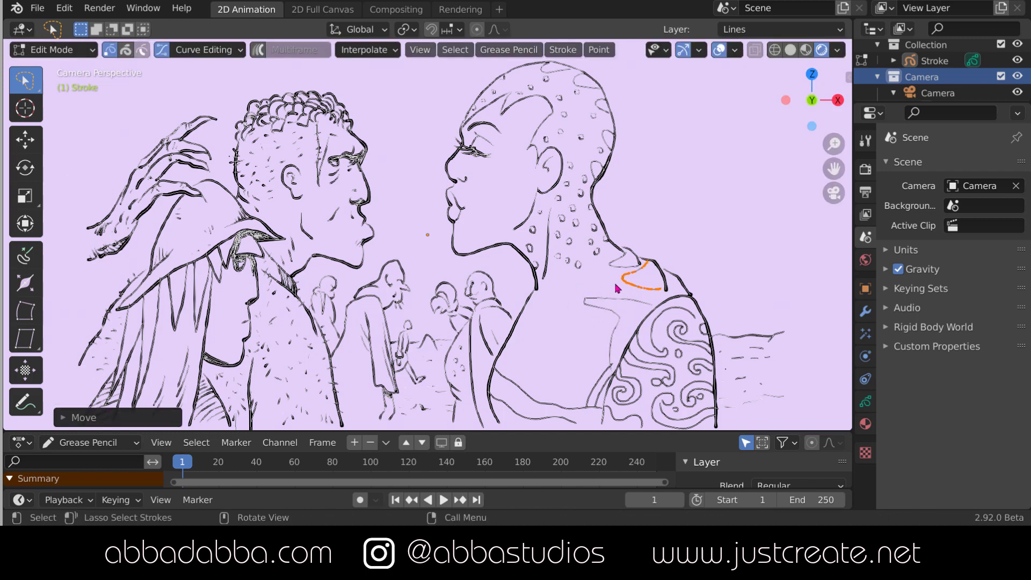
pyautogui.moveTo(617, 288)
pyautogui.mouseDown()
pyautogui.moveTo(622, 275)
pyautogui.moveTo(612, 284)
pyautogui.mouseUp()
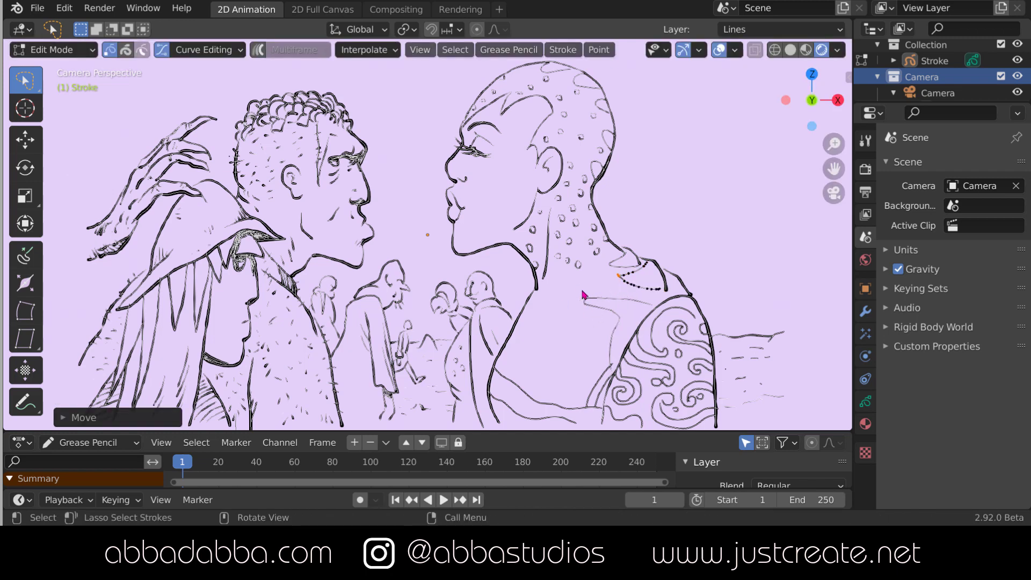
pyautogui.press('g')
pyautogui.click(599, 255)
pyautogui.hotkey('ctrl', 'z')
pyautogui.hotkey('ctrl', 'z')
# Step: With the Tweak tool, pull the lowest chest marking into a long sharp point and move its inner corner and end points
pyautogui.moveTo(834, 144); pyautogui.dragTo(834, 91)
pyautogui.moveTo(841, 163); pyautogui.dragTo(710, 291)
pyautogui.scroll(2, 841, 162)
pyautogui.moveTo(834, 168); pyautogui.dragTo(742, 0)
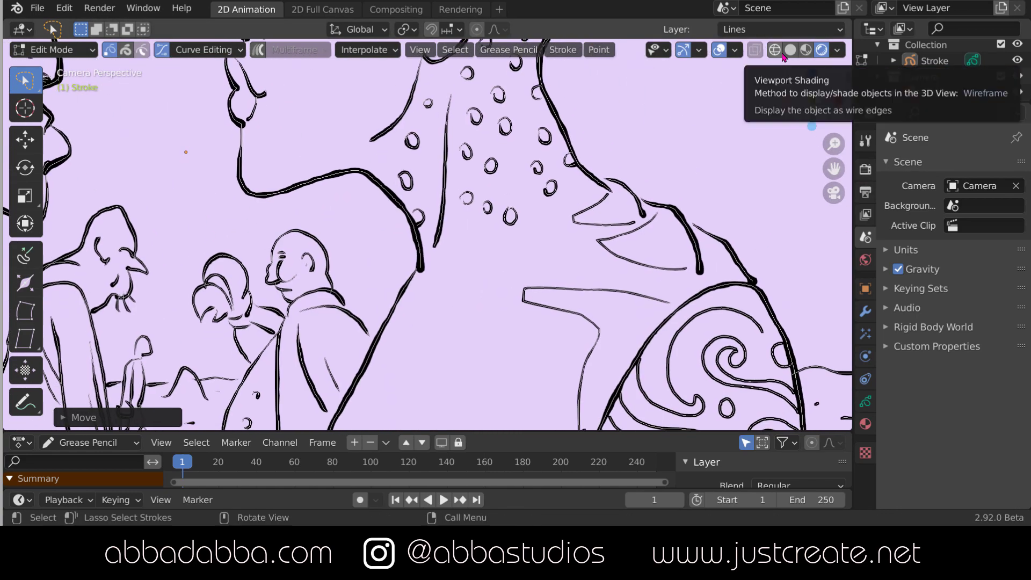
pyautogui.moveTo(26, 81); pyautogui.dragTo(96, 91)
pyautogui.moveTo(524, 294)
pyautogui.mouseDown()
pyautogui.moveTo(480, 294)
pyautogui.moveTo(541, 288)
pyautogui.moveTo(535, 296)
pyautogui.mouseUp()
pyautogui.click(521, 289)
pyautogui.moveTo(600, 329); pyautogui.dragTo(623, 316)
pyautogui.moveTo(581, 315); pyautogui.dragTo(595, 304)
pyautogui.moveTo(670, 303); pyautogui.dragTo(684, 305)
# Step: Extend the two shoulder markings above it into long sharp points by moving their curve points
pyautogui.moveTo(686, 269); pyautogui.dragTo(701, 278)
pyautogui.moveTo(595, 243)
pyautogui.mouseDown()
pyautogui.moveTo(512, 255)
pyautogui.moveTo(610, 260)
pyautogui.mouseUp()
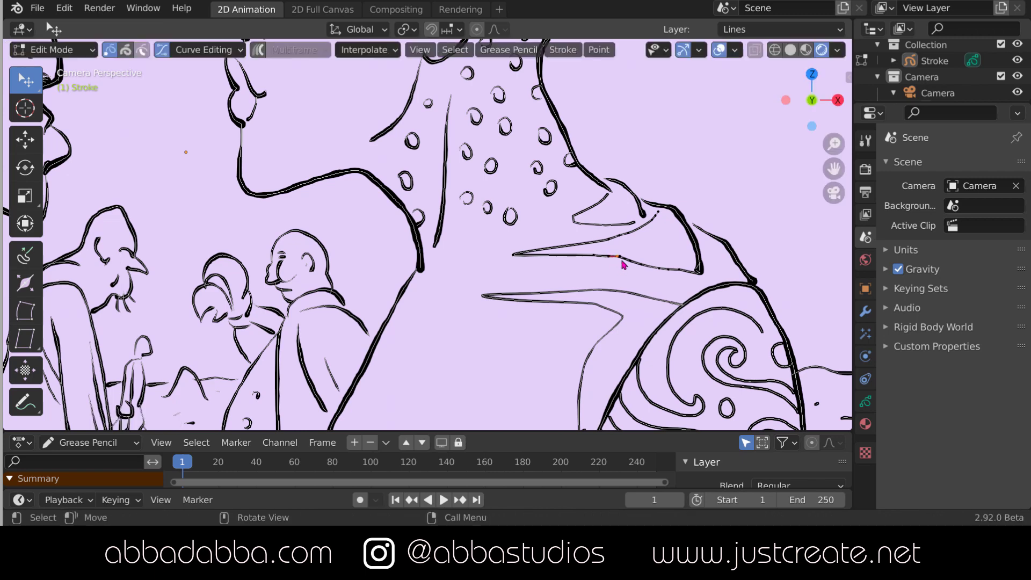
pyautogui.moveTo(574, 222)
pyautogui.mouseDown()
pyautogui.moveTo(507, 232)
pyautogui.moveTo(581, 226)
pyautogui.mouseUp()
pyautogui.click(575, 227)
pyautogui.click(580, 226)
pyautogui.moveTo(576, 224)
pyautogui.mouseDown()
pyautogui.moveTo(546, 231)
pyautogui.moveTo(578, 226)
pyautogui.mouseUp()
pyautogui.click(581, 226)
pyautogui.click(576, 226)
pyautogui.click(821, 147)
pyautogui.press('space')
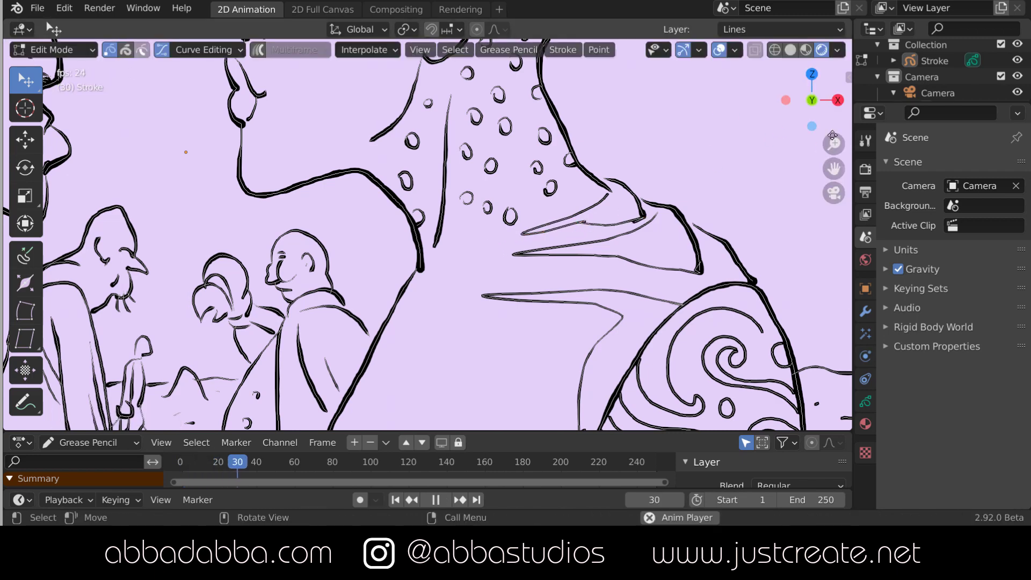
pyautogui.press('space')
pyautogui.click(396, 500)
pyautogui.press('space')
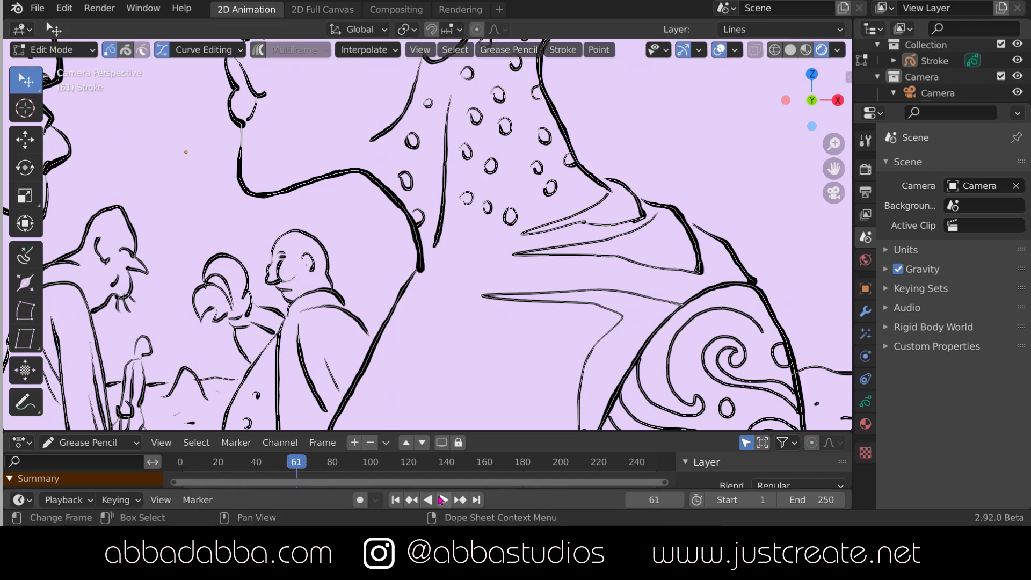
pyautogui.press('Escape')
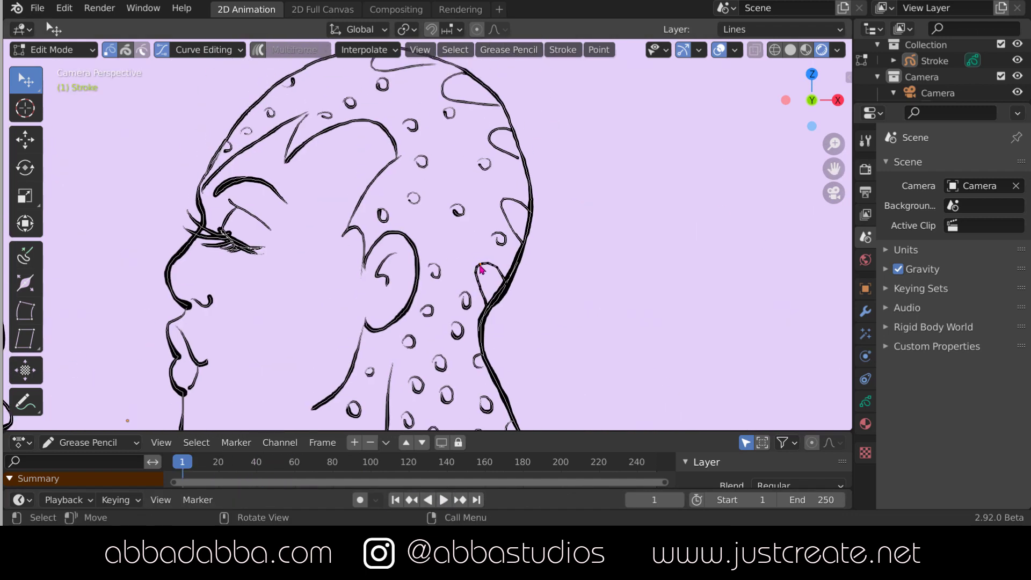
# Step: Pull the two lowest markings on the back of the woman's head into long points
pyautogui.moveTo(480, 265)
pyautogui.mouseDown()
pyautogui.moveTo(449, 230)
pyautogui.moveTo(466, 243)
pyautogui.moveTo(494, 219)
pyautogui.mouseUp()
pyautogui.moveTo(488, 189); pyautogui.dragTo(466, 176)
pyautogui.click(492, 137)
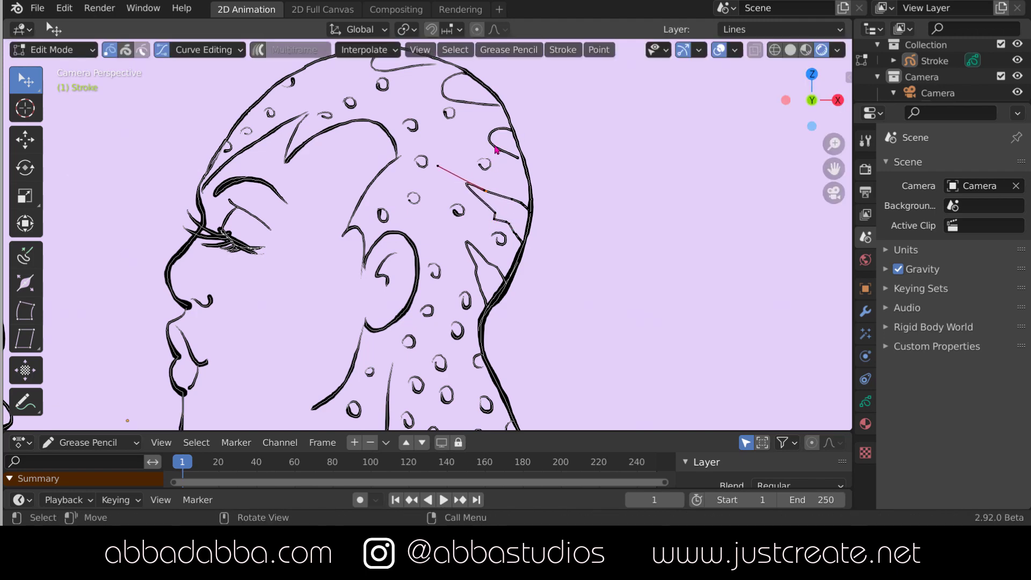
pyautogui.scroll(2, 535, 124)
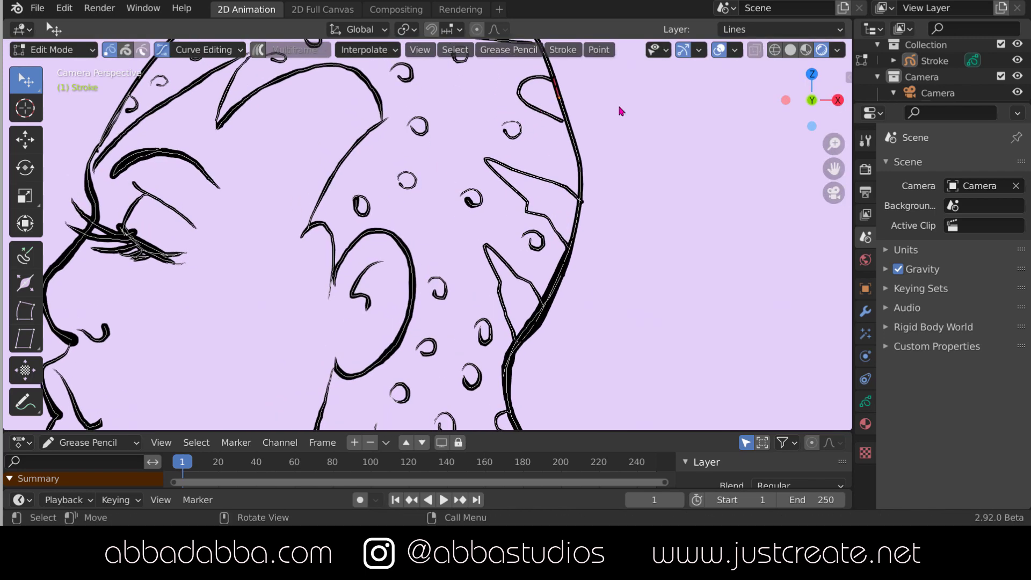
pyautogui.press('space')
pyautogui.click(436, 500)
pyautogui.click(395, 500)
# Step: Lasso the tip of the second-highest marking on the woman's head and move it inward toward the forehead
pyautogui.moveTo(829, 175); pyautogui.dragTo(815, 237)
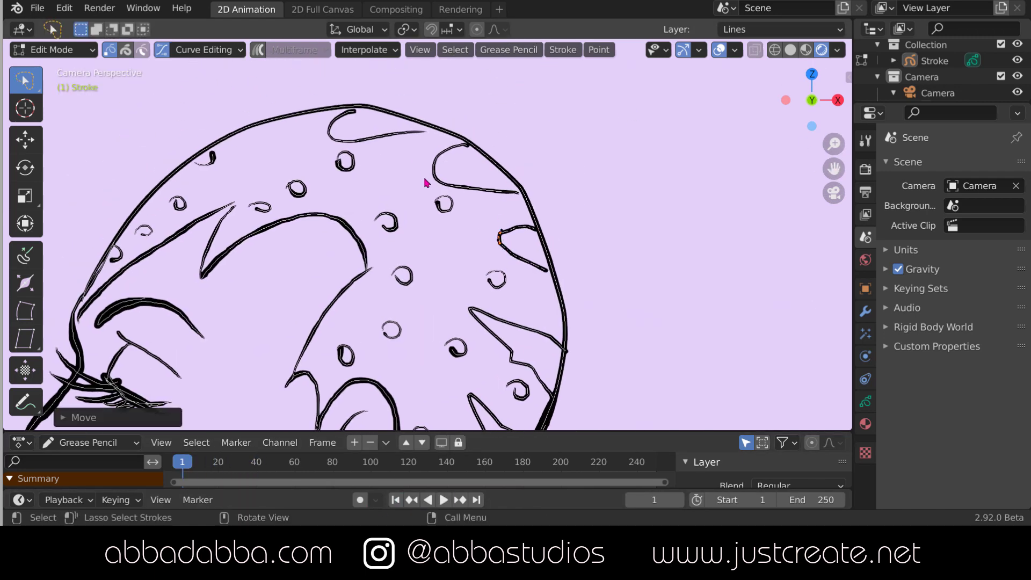
pyautogui.click(435, 173)
pyautogui.moveTo(442, 160)
pyautogui.mouseDown()
pyautogui.moveTo(426, 184)
pyautogui.moveTo(440, 183)
pyautogui.mouseUp()
pyautogui.press('g')
pyautogui.click(402, 188)
# Step: Lasso the rounded end of the topmost head marking and stretch it down toward the forehead
pyautogui.click(346, 143)
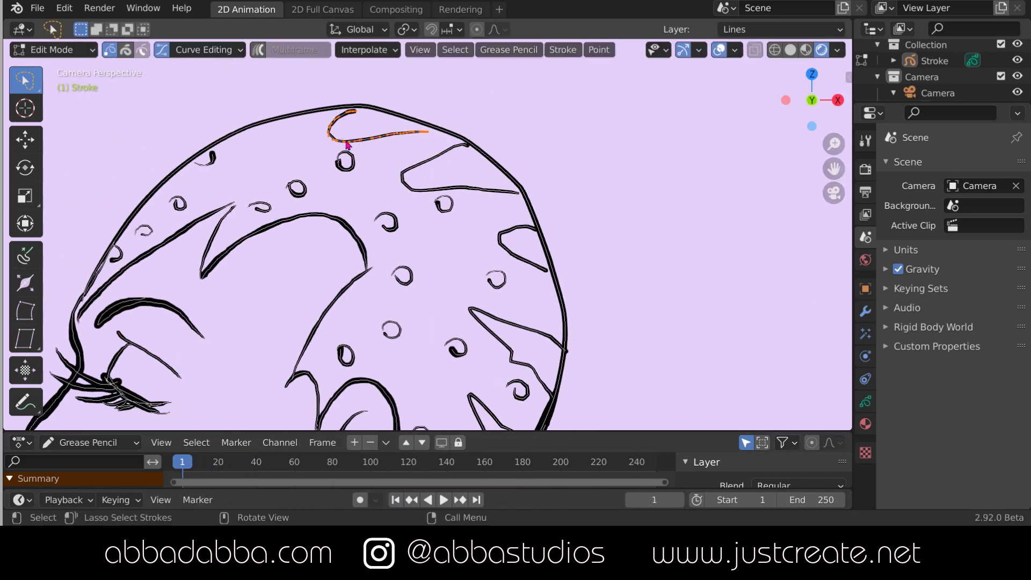
pyautogui.press('g')
pyautogui.click(347, 145)
pyautogui.moveTo(334, 122)
pyautogui.mouseDown()
pyautogui.moveTo(323, 133)
pyautogui.moveTo(333, 141)
pyautogui.mouseUp()
pyautogui.press('g')
pyautogui.click(297, 167)
# Step: Stretch the middle head marking inward and use the Tweak tool to sharpen it and the marking above
pyautogui.press('g')
pyautogui.moveTo(503, 225)
pyautogui.mouseDown()
pyautogui.moveTo(496, 242)
pyautogui.moveTo(446, 237)
pyautogui.mouseUp()
pyautogui.click(491, 239)
pyautogui.press('w')
pyautogui.press('w')
pyautogui.press('w')
pyautogui.moveTo(545, 269); pyautogui.dragTo(554, 283)
pyautogui.moveTo(446, 238); pyautogui.dragTo(424, 242)
pyautogui.moveTo(398, 184); pyautogui.dragTo(375, 194)
# Step: Switch the Stroke object from Edit Mode to Draw mode with the whole drawing in view
pyautogui.scroll(-2, 374, 194)
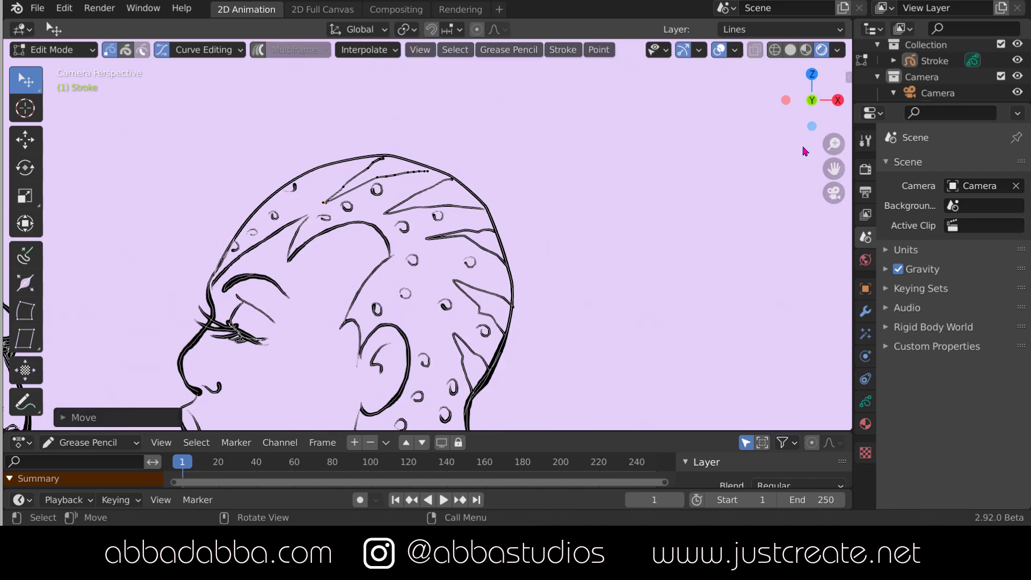
pyautogui.scroll(-6, 774, 152)
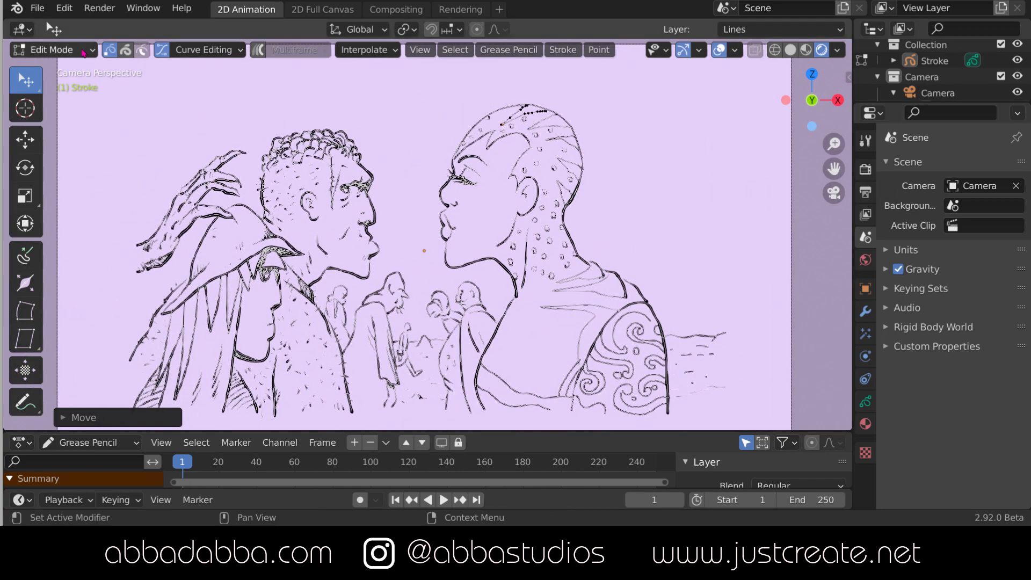
pyautogui.click(83, 51)
pyautogui.click(72, 107)
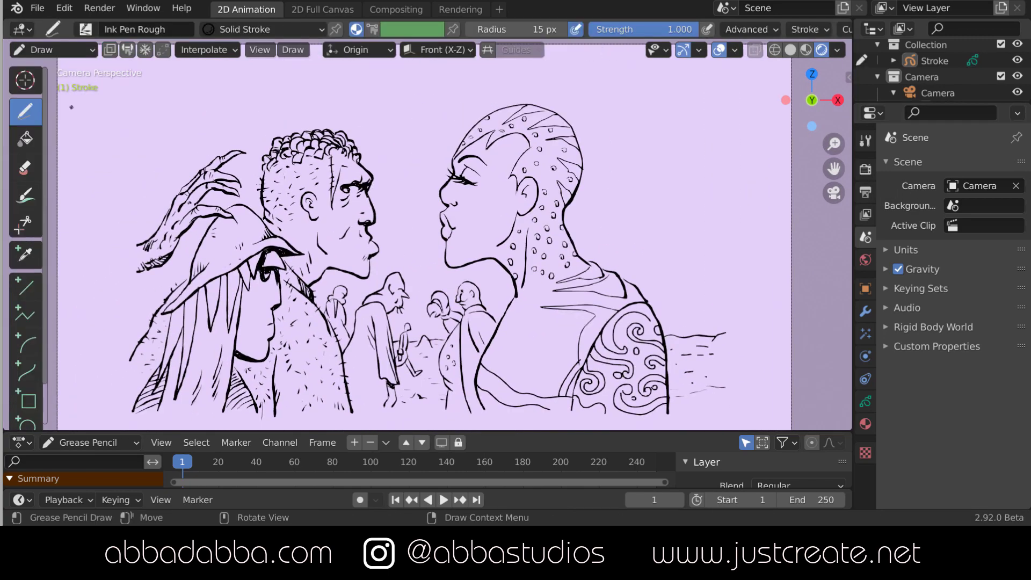